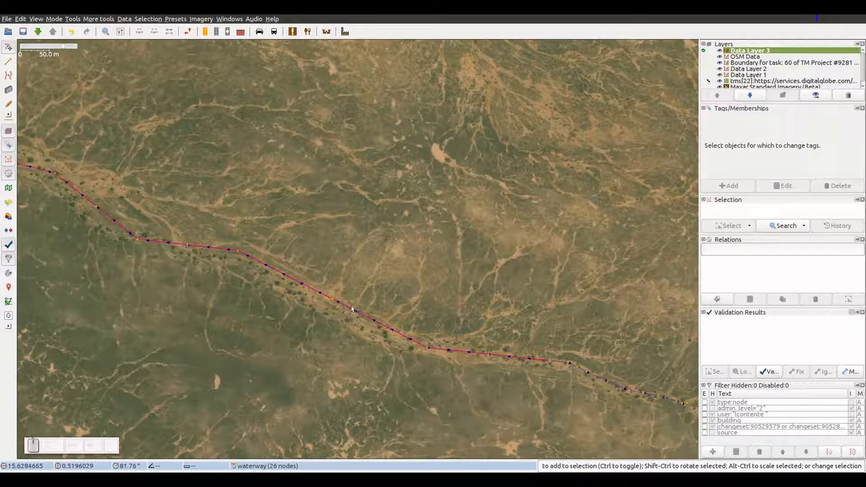
Examine the full course of the stream way, from the highlighted task area to the river in the west.
left_click(352, 310)
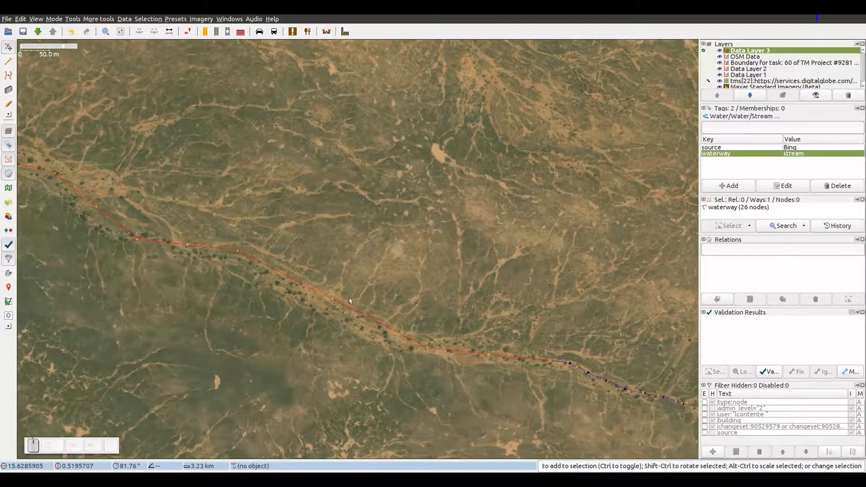
scroll(348, 297, "down", 4)
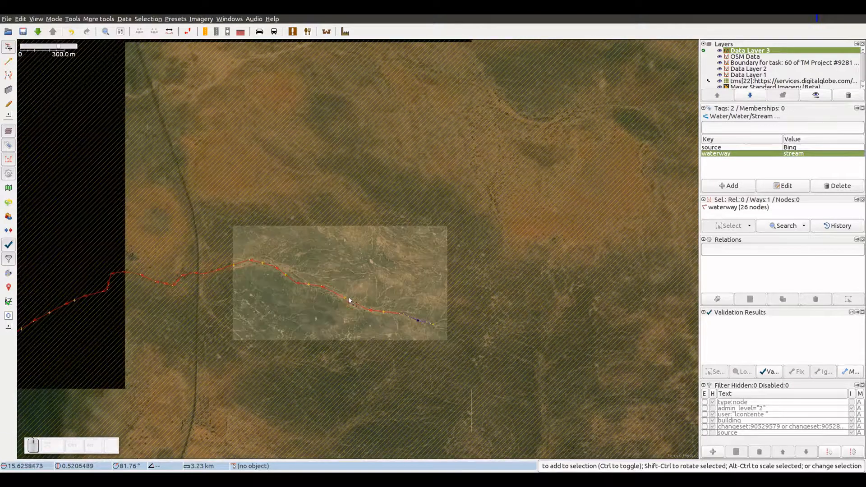
left_click_drag(302, 304, 482, 308)
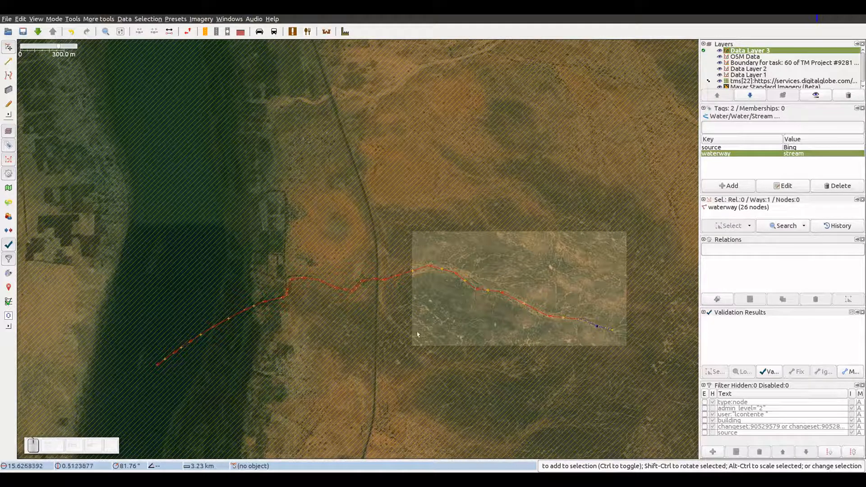
left_click(503, 309)
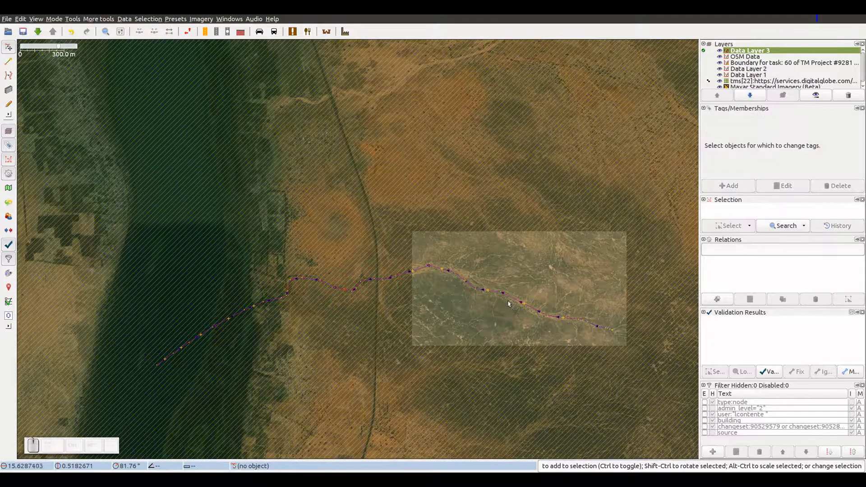
scroll(509, 303, "up", 5)
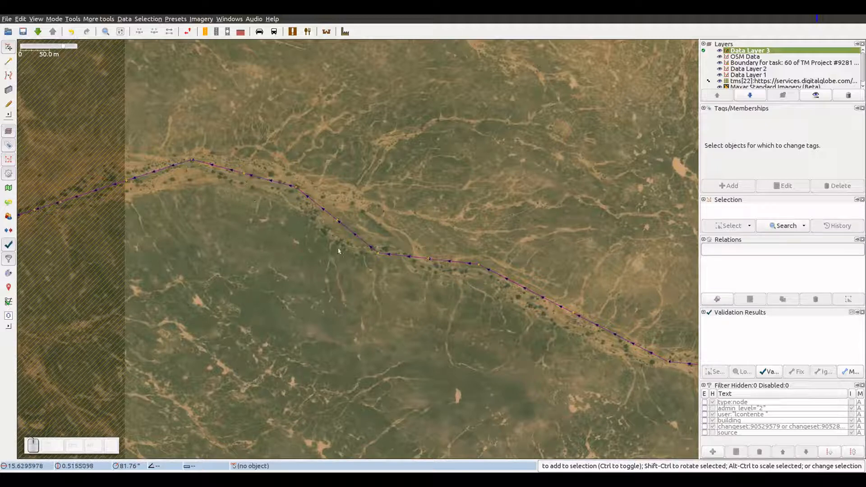
left_click_drag(458, 325, 332, 309)
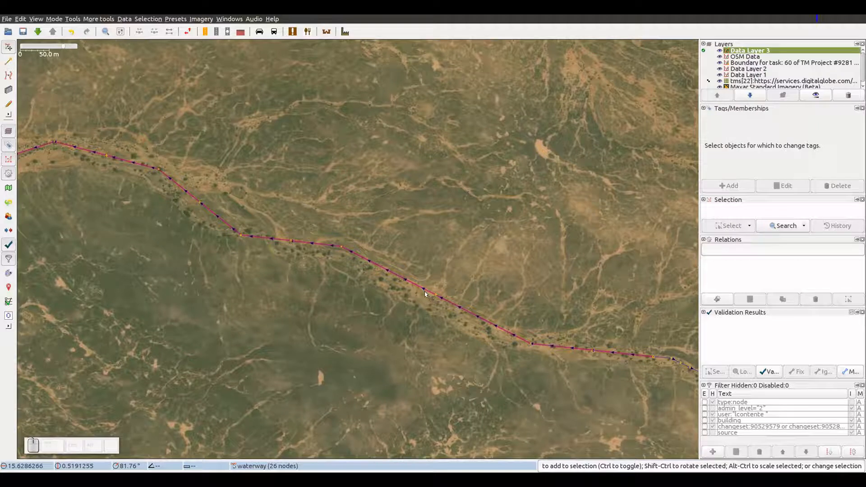
Select the stream way and compare its line with the dry channel in the imagery, from its eastern end westward.
left_click(425, 294)
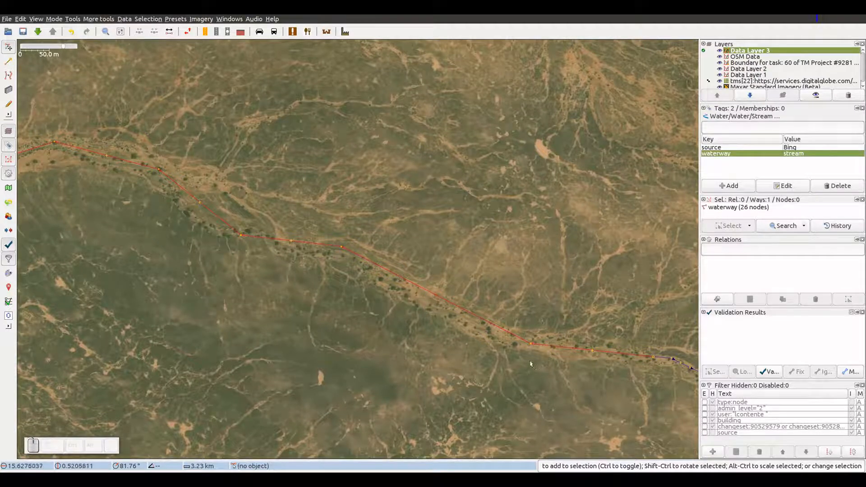
scroll(530, 365, "up", 3)
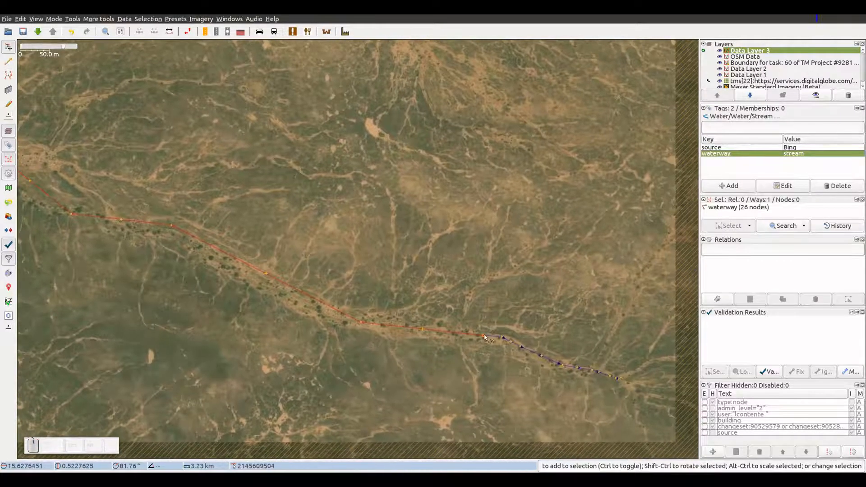
scroll(473, 339, "up", 3)
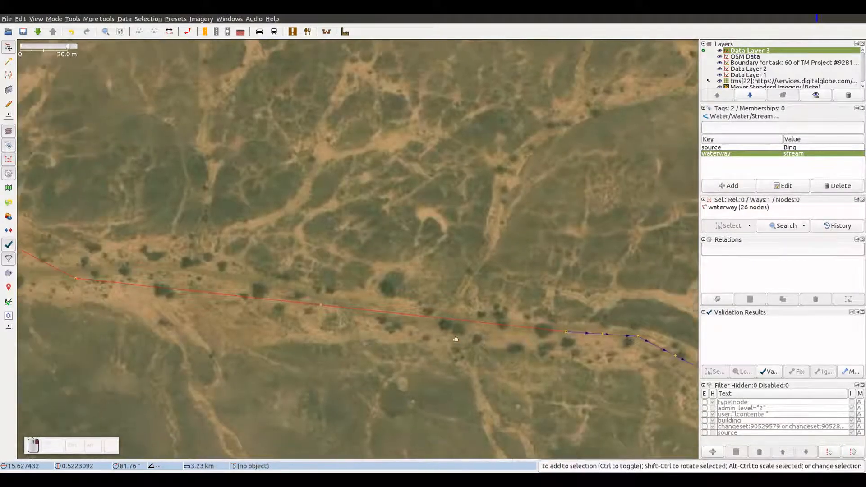
left_click_drag(456, 339, 466, 339)
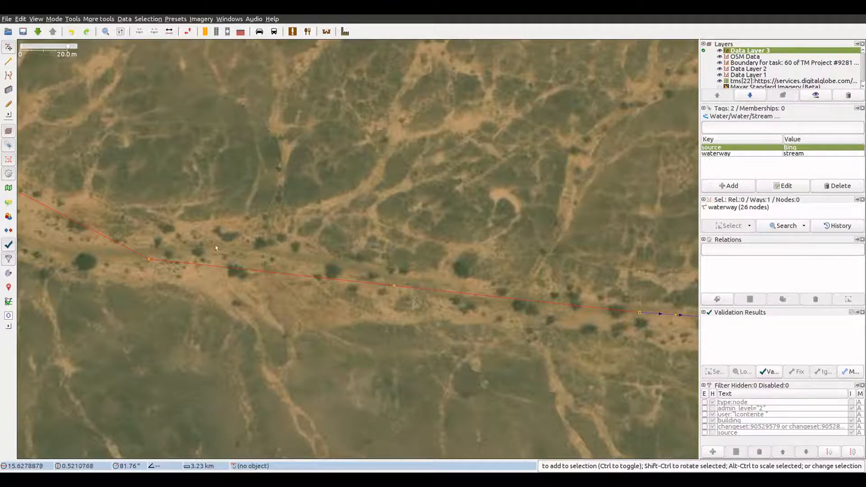
left_click_drag(216, 247, 520, 252)
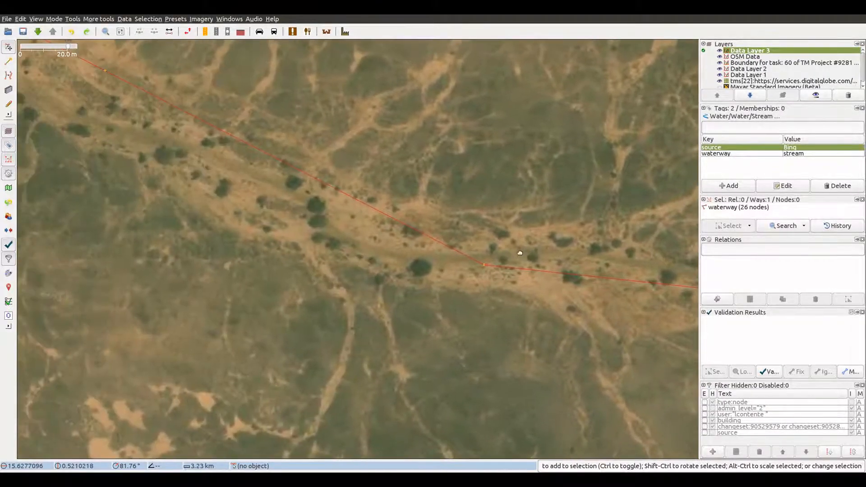
left_click_drag(353, 249, 498, 318)
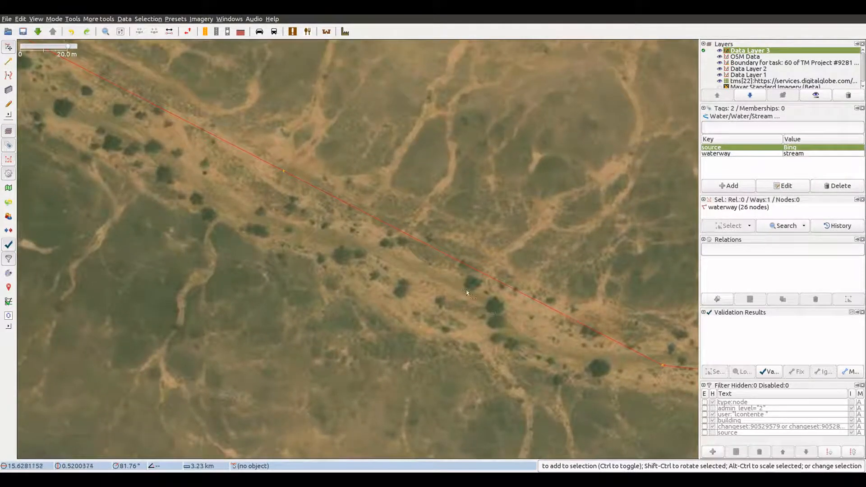
left_click_drag(416, 272, 595, 332)
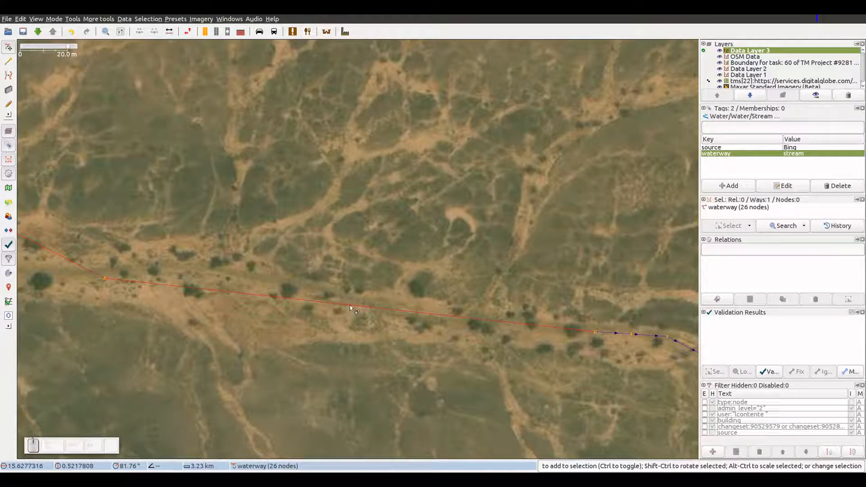
Try to realign the stream with the channel in Select mode by pulling segment midpoints and the bend node into new positions.
left_click_drag(351, 308, 428, 319)
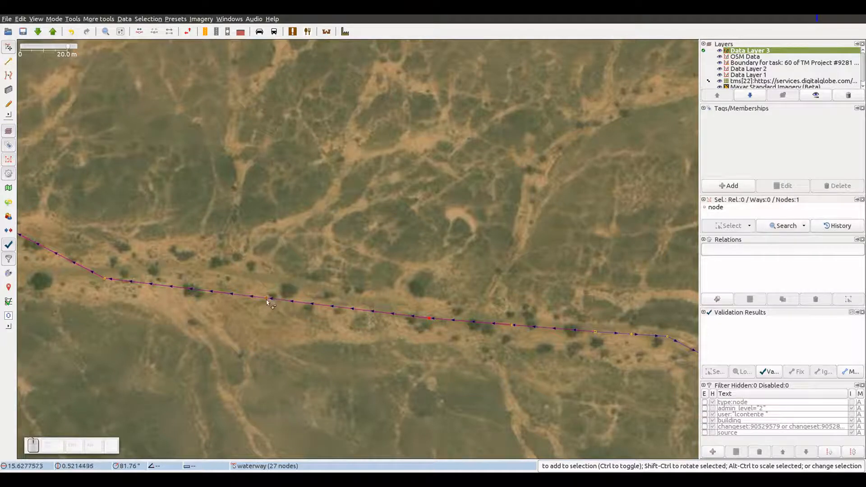
left_click_drag(266, 298, 289, 285)
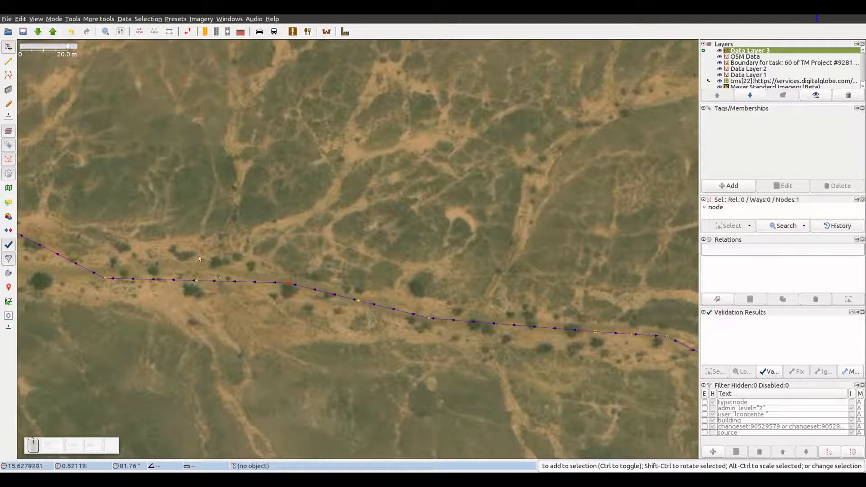
left_click_drag(196, 283, 489, 315)
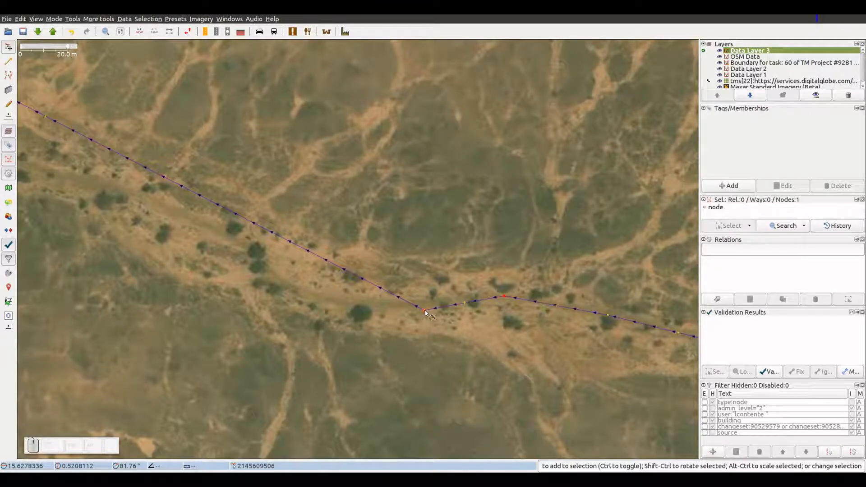
left_click_drag(426, 312, 394, 307)
left_click_drag(241, 281, 410, 331)
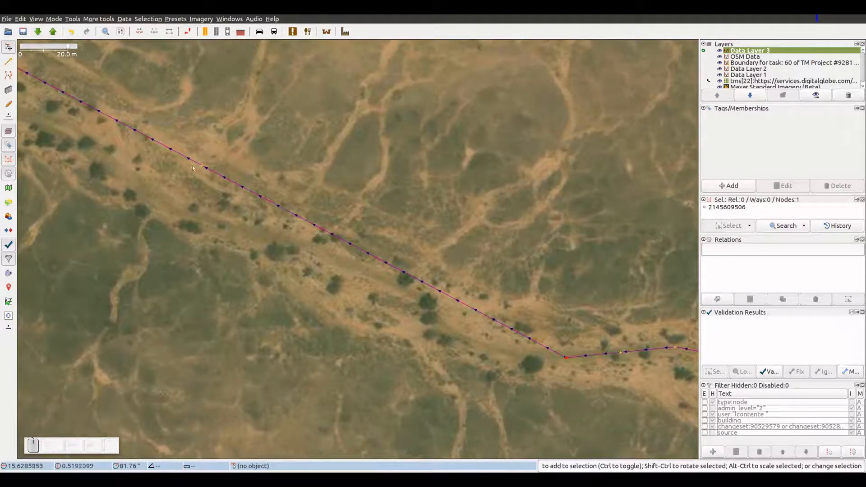
left_click_drag(203, 169, 492, 351)
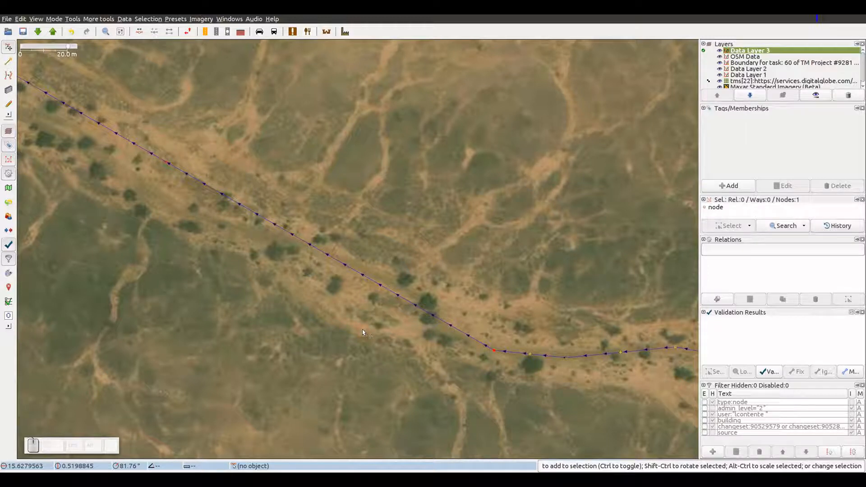
left_click_drag(404, 334, 189, 271)
left_click_drag(481, 371, 360, 315)
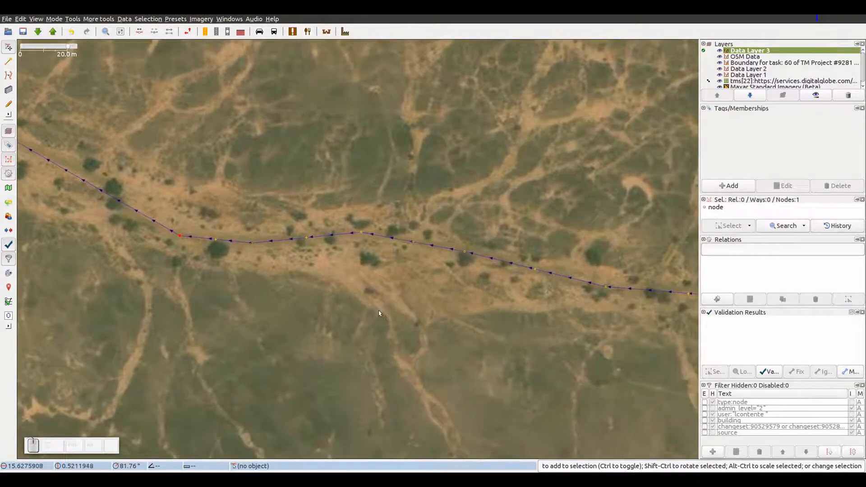
scroll(315, 298, "down", 2)
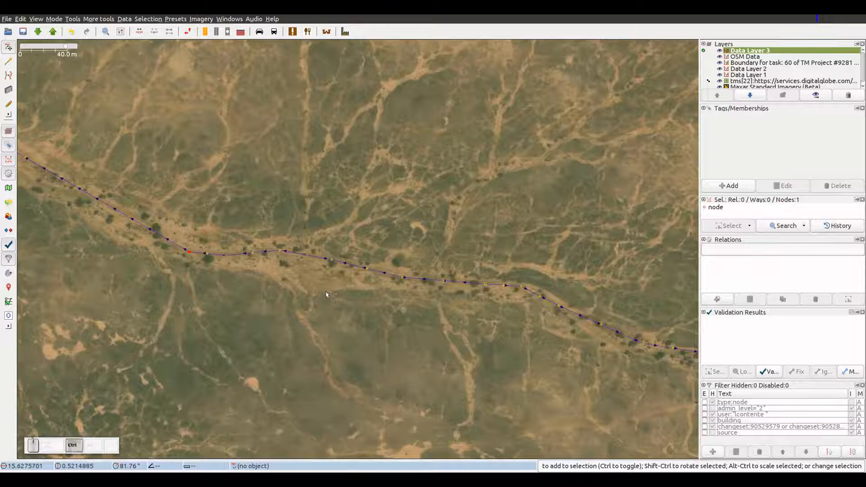
Undo the node additions and moves made on the stream in Select mode.
key("ctrl+z")
key("ctrl+z")
key("ctrl+z")
key("ctrl+z")
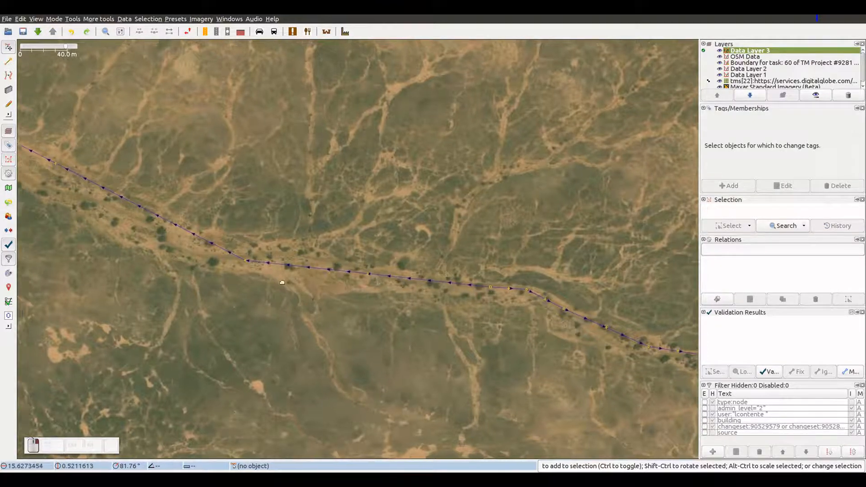
Select the stream way and switch to Improve Way Accuracy mode.
left_click_drag(270, 277, 373, 300)
left_click(375, 285)
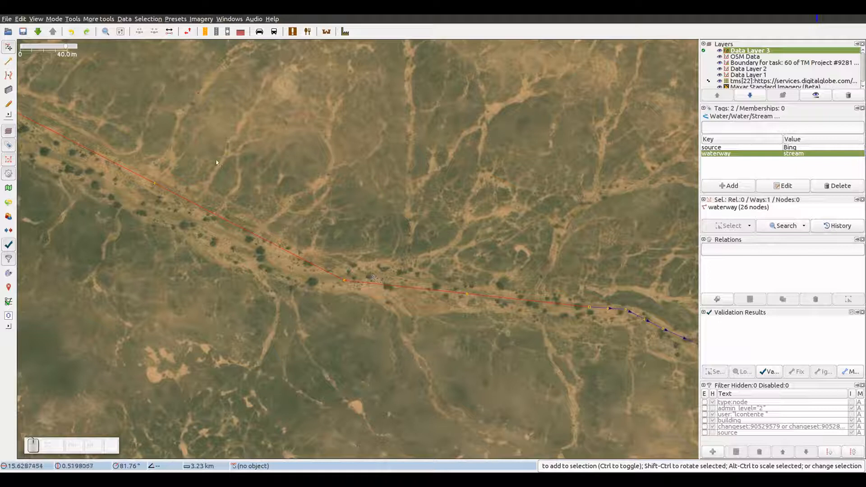
left_click(56, 20)
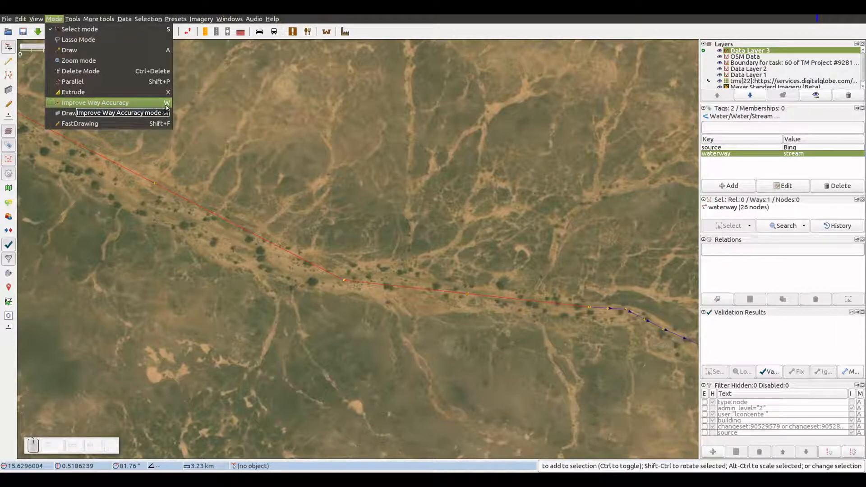
left_click(133, 103)
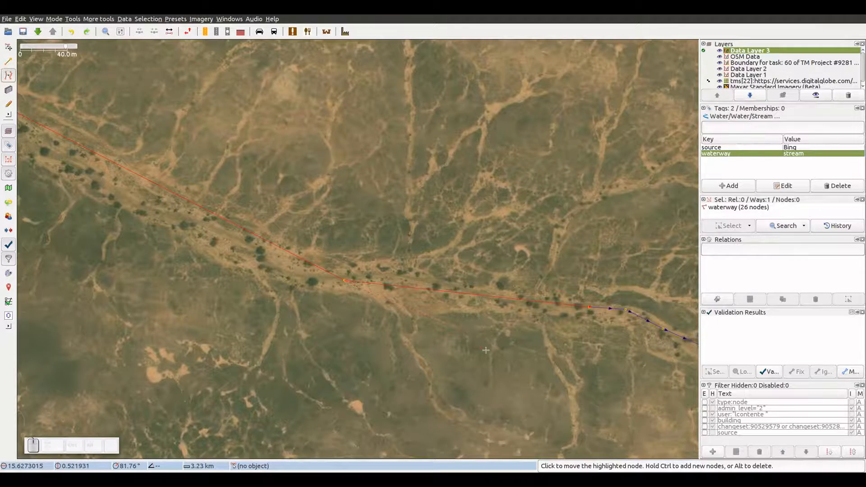
Move the node joining the stream's eastern end to the adjoining waterway farther west along the channel.
scroll(482, 351, "up", 3)
scroll(429, 338, "down", 2)
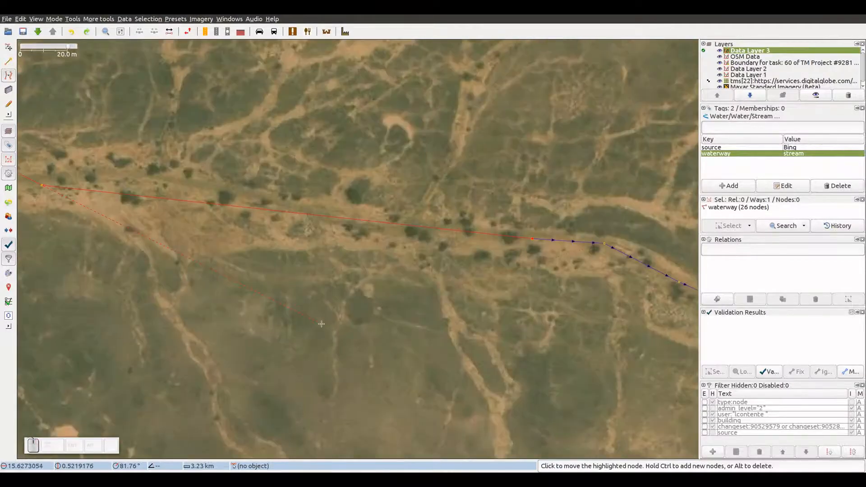
left_click(356, 225)
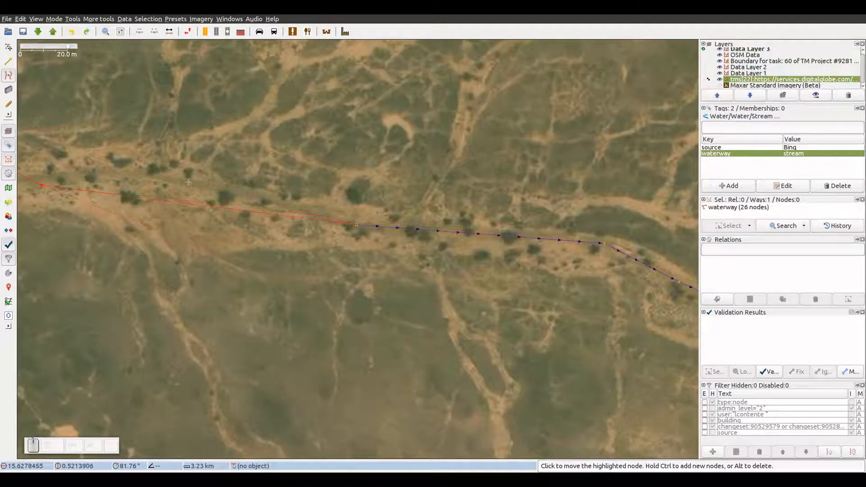
Add two nodes between the stream's eastern end node and the bend so the line curves along the northern channel.
left_click_drag(201, 177, 400, 263)
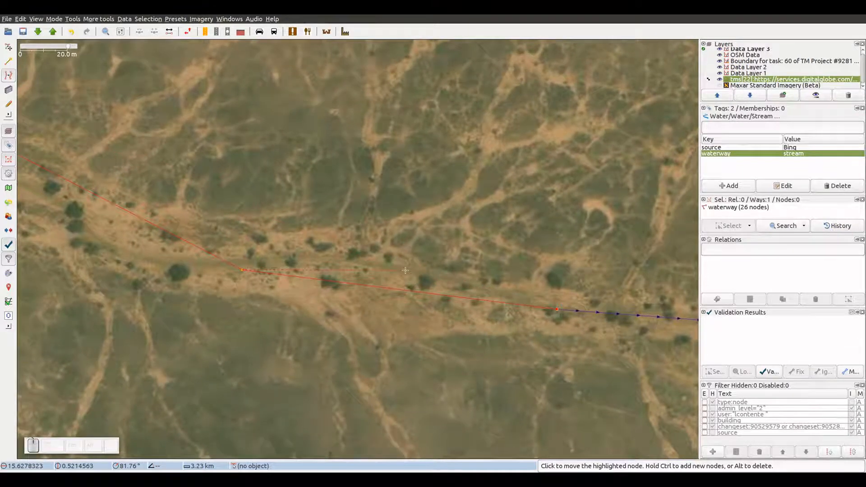
key("ctrl")
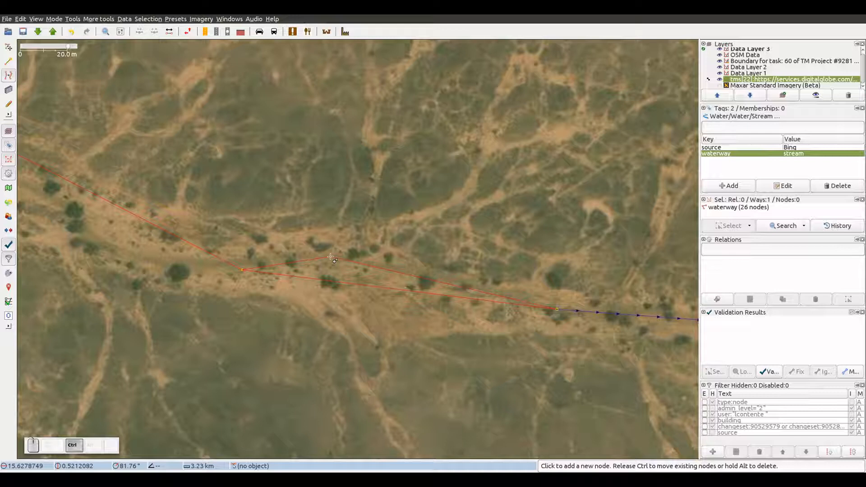
left_click(431, 273, "ctrl")
left_click(315, 258, "ctrl")
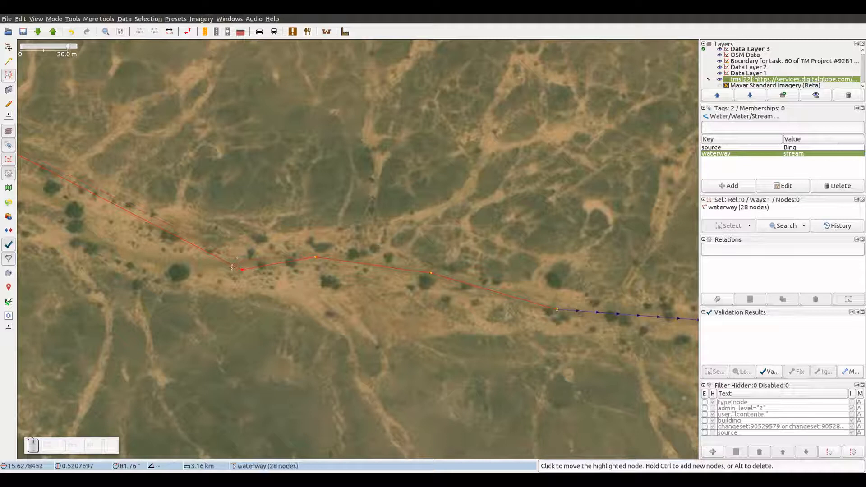
Move the stream's existing bend node west into the channel, just east of the large tree.
left_click(197, 266)
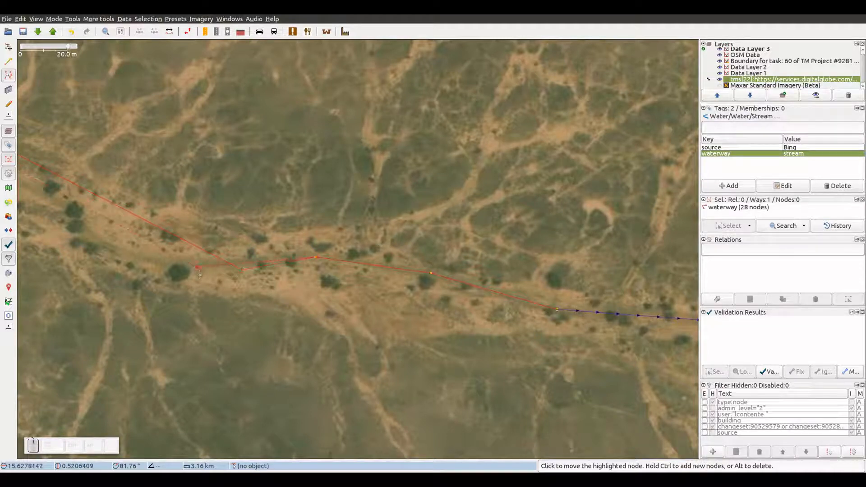
left_click(234, 334)
left_click(269, 350)
left_click(225, 278)
left_click(201, 266)
Add two nodes west of the moved bend node so the stream follows the channel's curve past the trees.
key("ctrl")
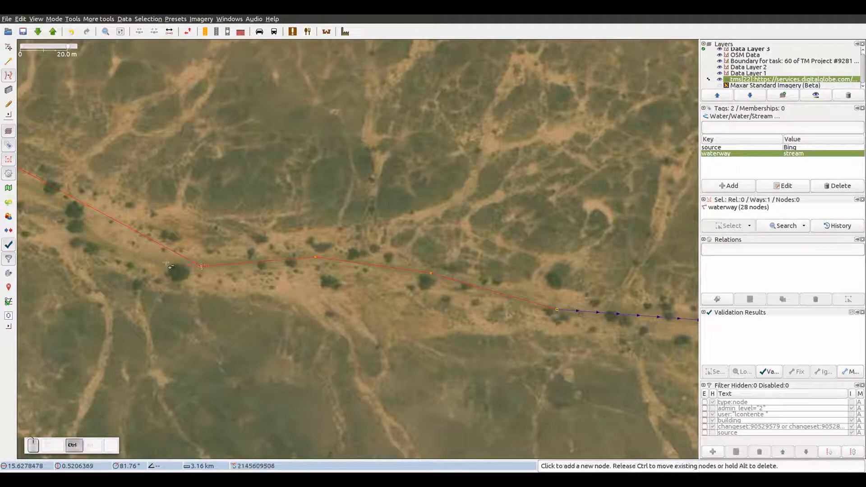
left_click(138, 259)
left_click_drag(71, 227, 352, 351)
key("ctrl")
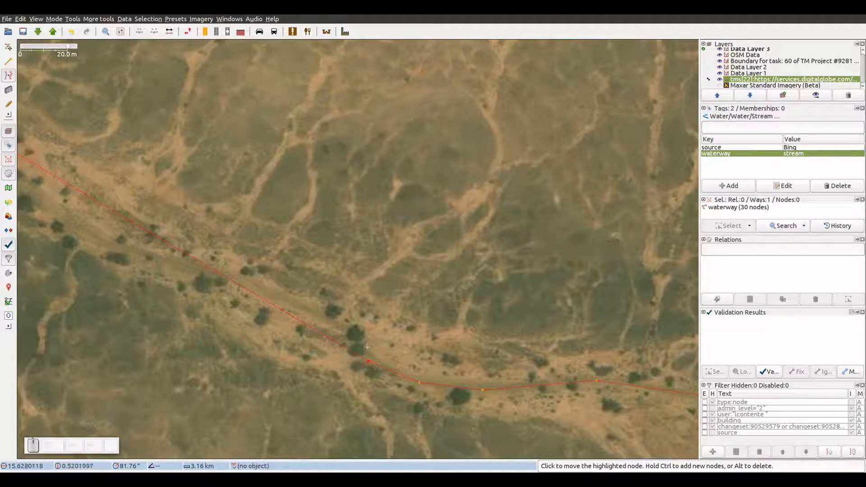
Add four more nodes northwestward along the straight stretch to fit the stream to the channel between the trees.
key("ctrl")
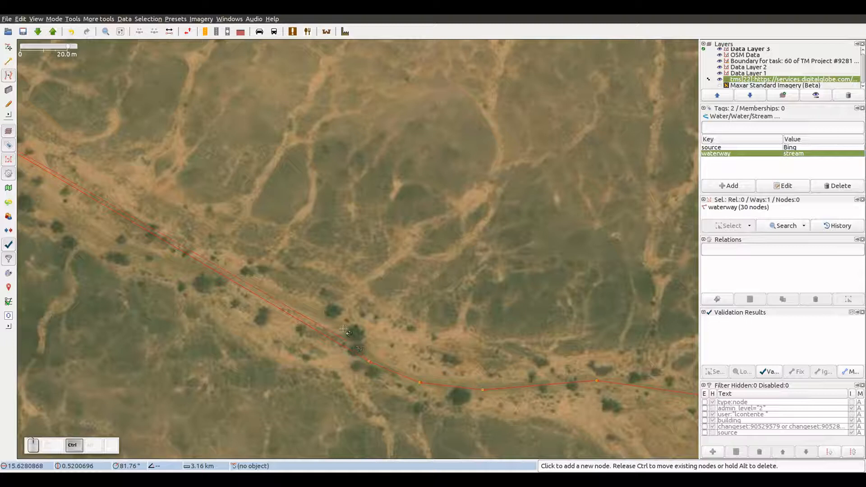
left_click(343, 330, "ctrl")
left_click(230, 277, "ctrl")
left_click(100, 241, "ctrl")
left_click_drag(138, 263, 489, 430)
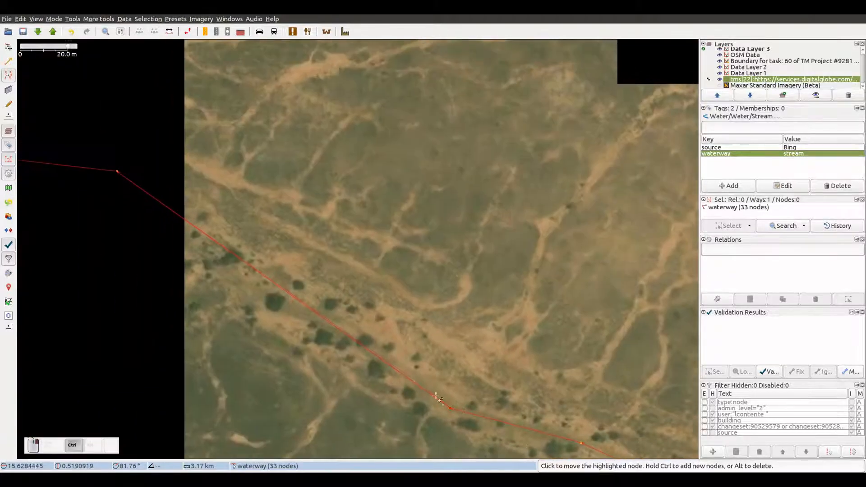
left_click(342, 324, "ctrl")
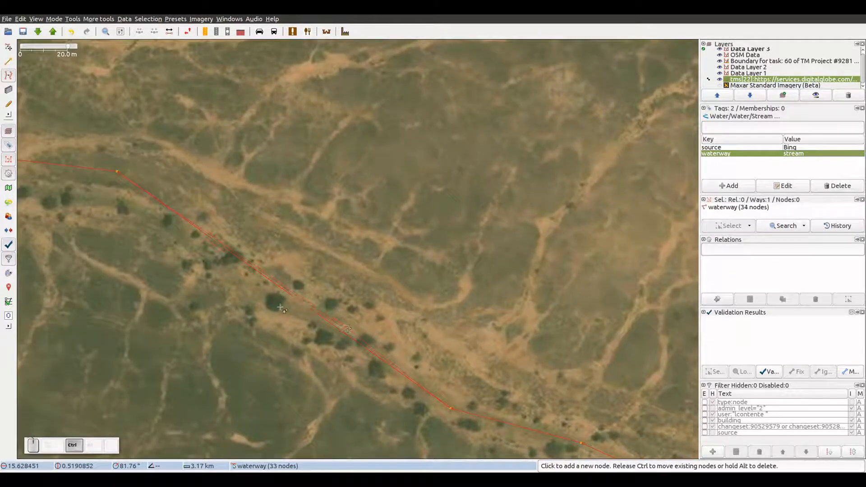
Move the stream's next bend node southeast into the channel and add a node on either side of it.
left_click(255, 292, "ctrl")
left_click_drag(127, 190, 298, 292)
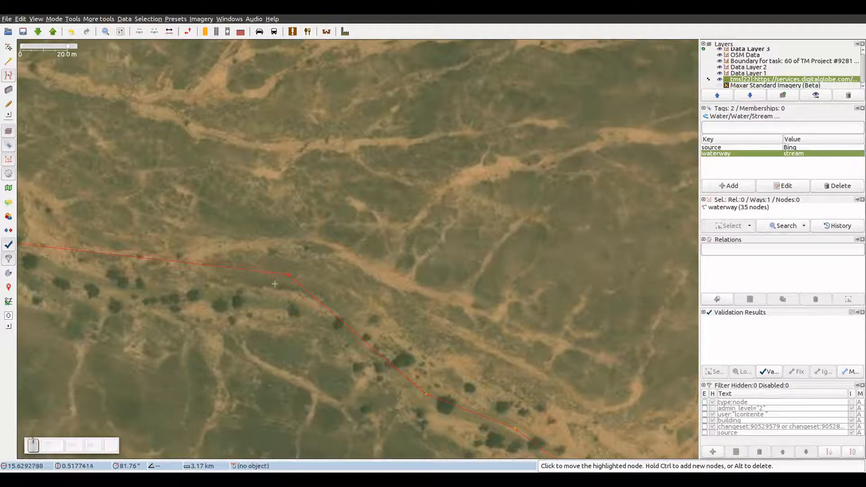
left_click(318, 318)
left_click(268, 304, "ctrl")
Add two nodes along the tree-lined stretch west of the moved bend and shift the following bend node northeast into the channel.
left_click_drag(197, 303, 528, 334)
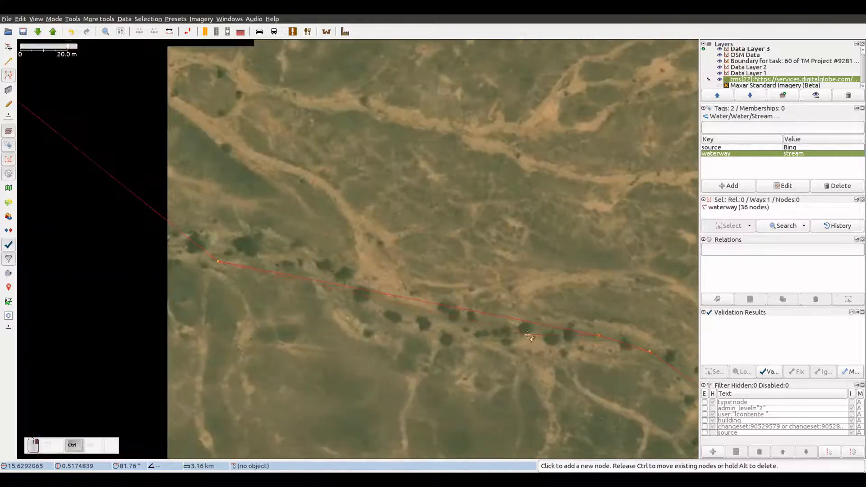
left_click(444, 321, "ctrl")
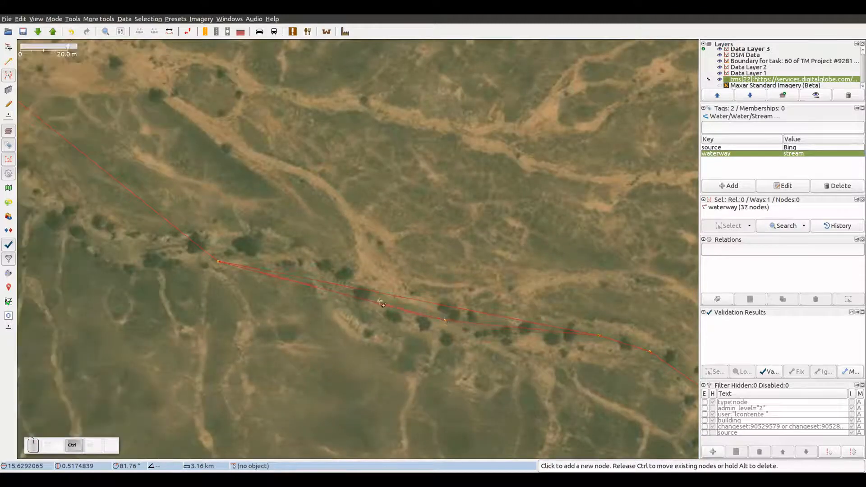
left_click(365, 294, "ctrl")
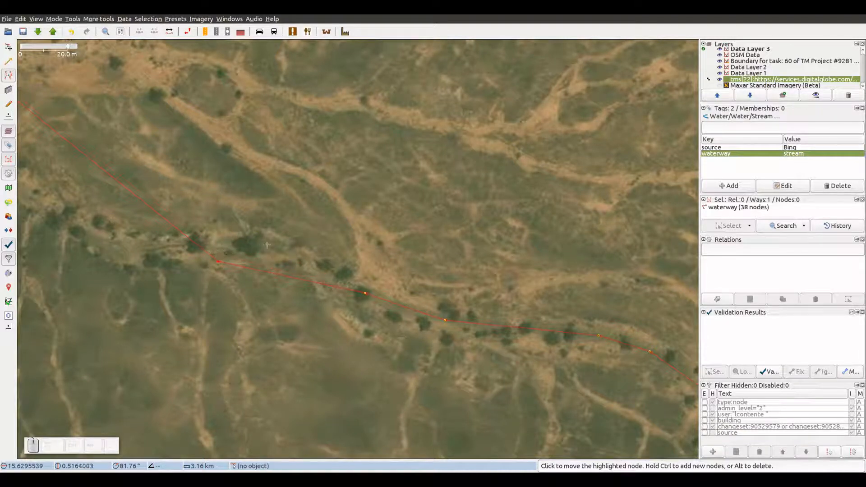
left_click_drag(209, 246, 419, 272)
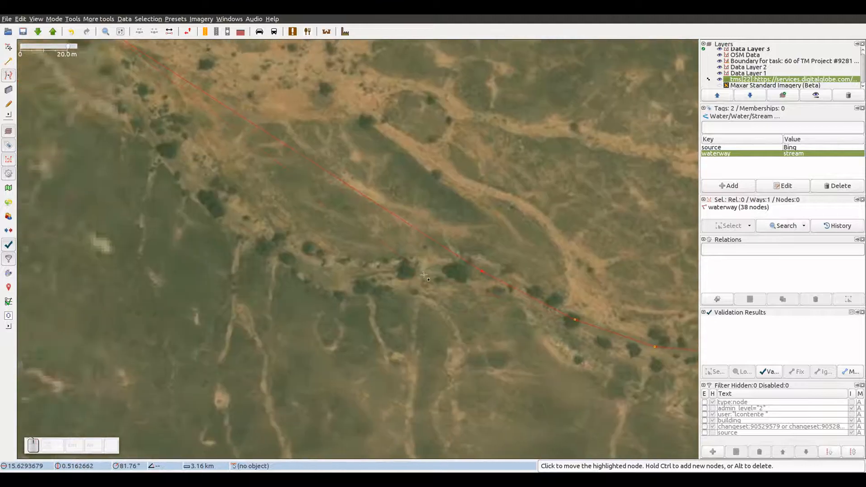
Add three nodes west and northwest of that bend node so the stream follows the channel's curve past the trees.
left_click(336, 278)
left_click(291, 262)
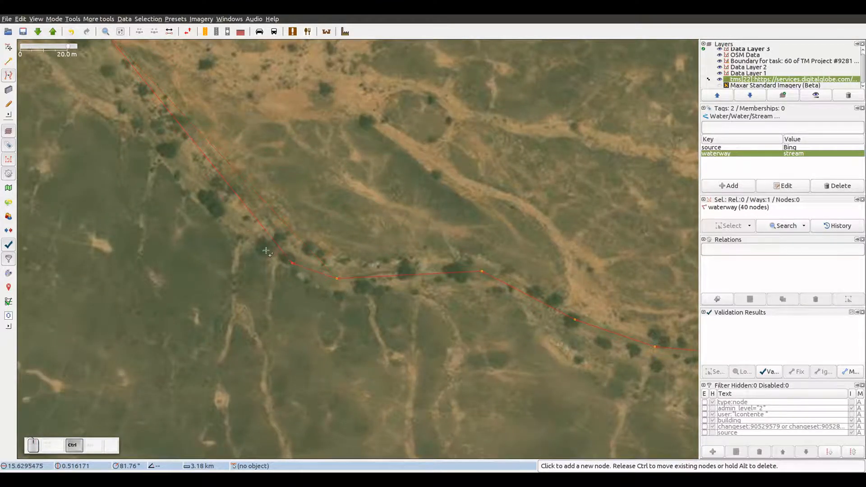
left_click_drag(253, 239, 472, 381)
left_click(402, 316, "ctrl")
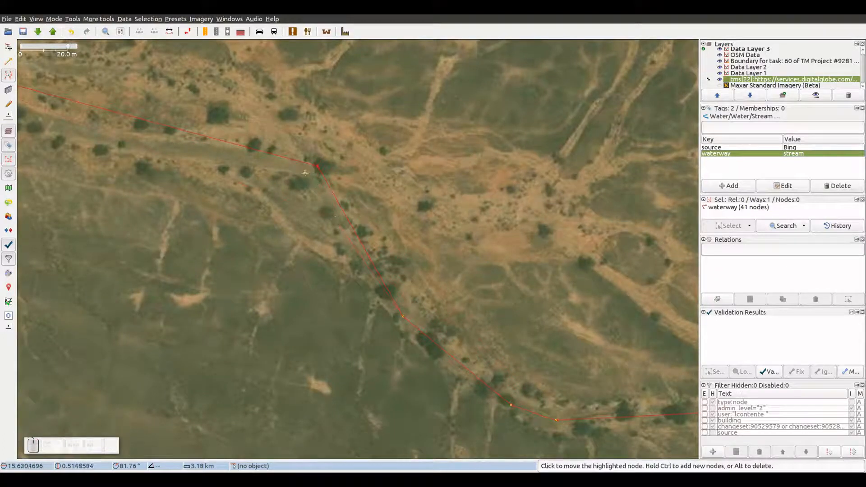
Move the next bend node southwest into the channel and add two nodes west of it.
left_click(305, 173)
left_click(273, 160, "ctrl")
left_click_drag(203, 153, 520, 276)
left_click(437, 263, "ctrl")
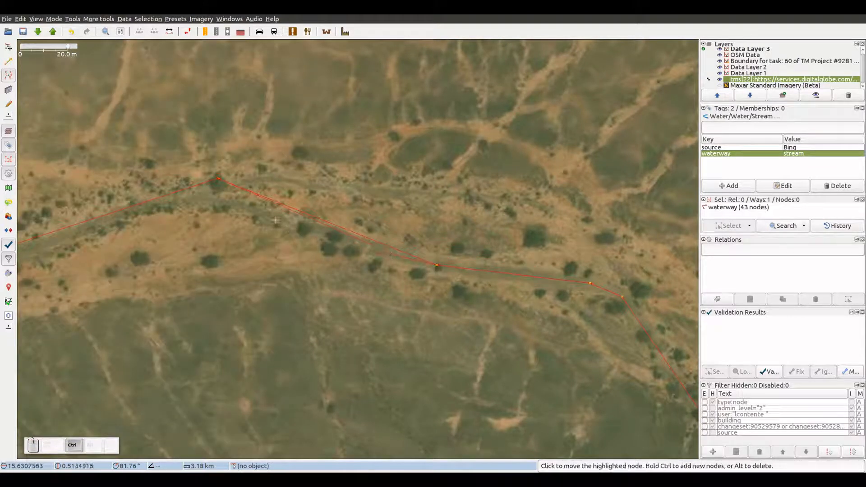
Move the next bend node south, add four nodes westward along the channel past the downloaded-area edge, and return to Select mode.
left_click(166, 200, "ctrl")
mouse_move(120, 216)
left_mouse_down()
mouse_move(164, 224)
mouse_move(473, 200)
left_mouse_up()
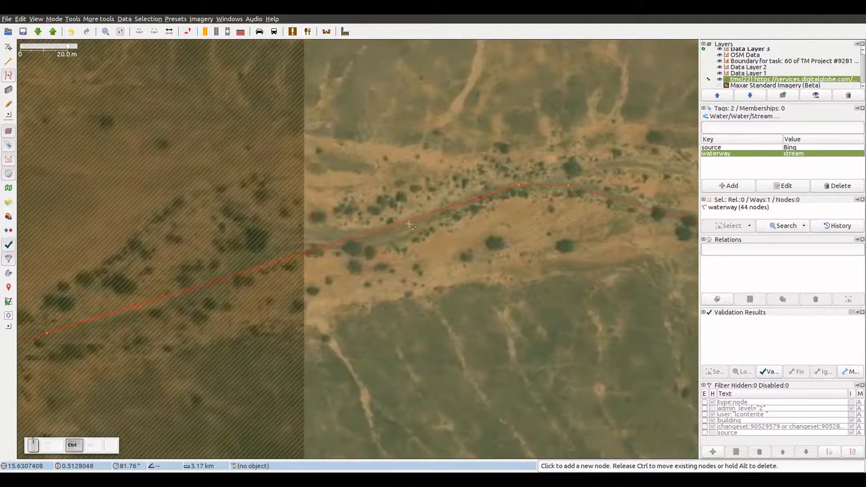
left_click(375, 239, "ctrl")
left_click(293, 242, "ctrl")
left_click(176, 302, "ctrl")
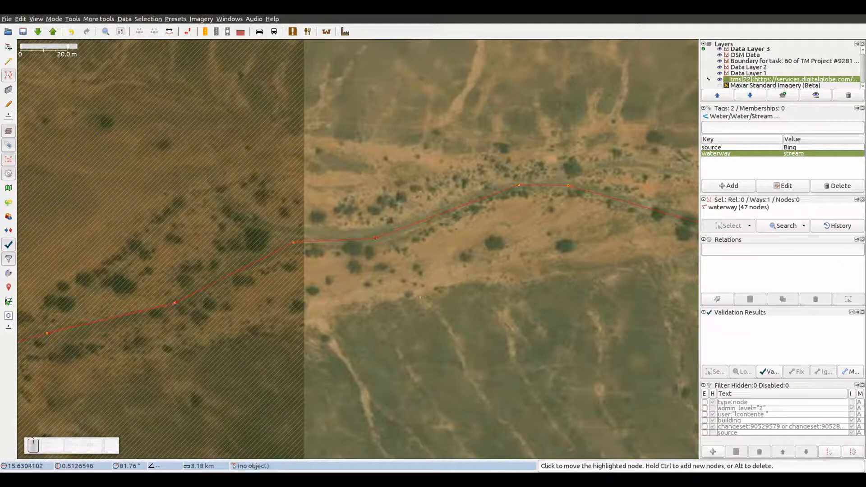
scroll(521, 134, "down", 3)
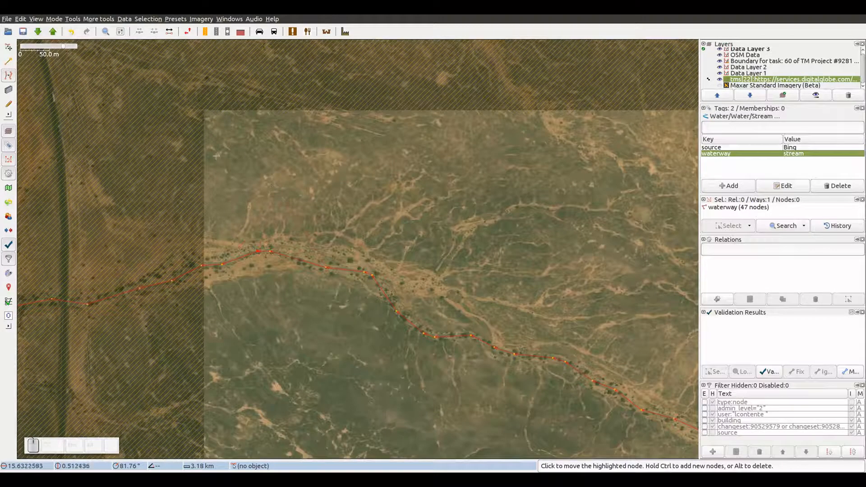
left_click(8, 47)
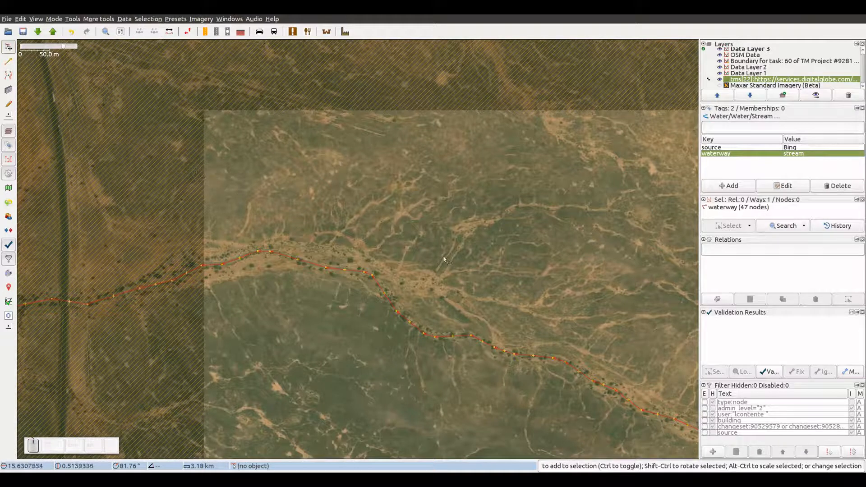
Examine the realigned stream against the imagery and compare its direction arrows with those of the adjoining eastern segment.
left_click(509, 280)
scroll(515, 363, "up", 3)
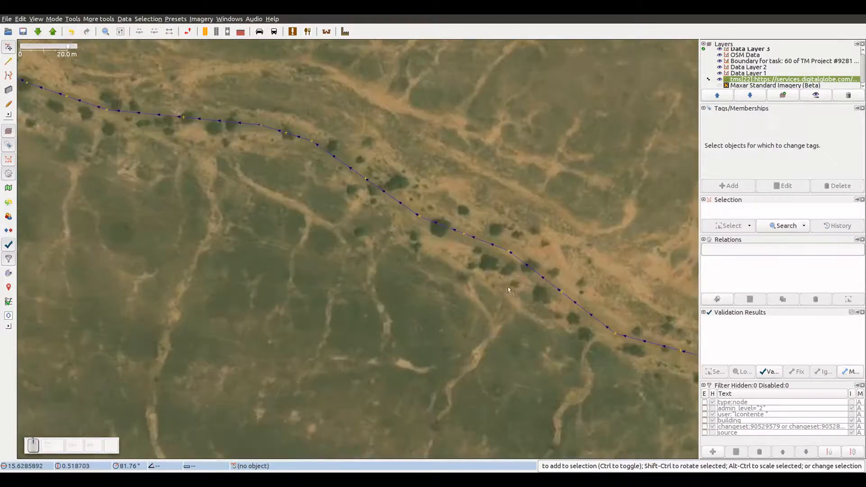
left_click_drag(508, 290, 356, 253)
left_click_drag(479, 342, 252, 262)
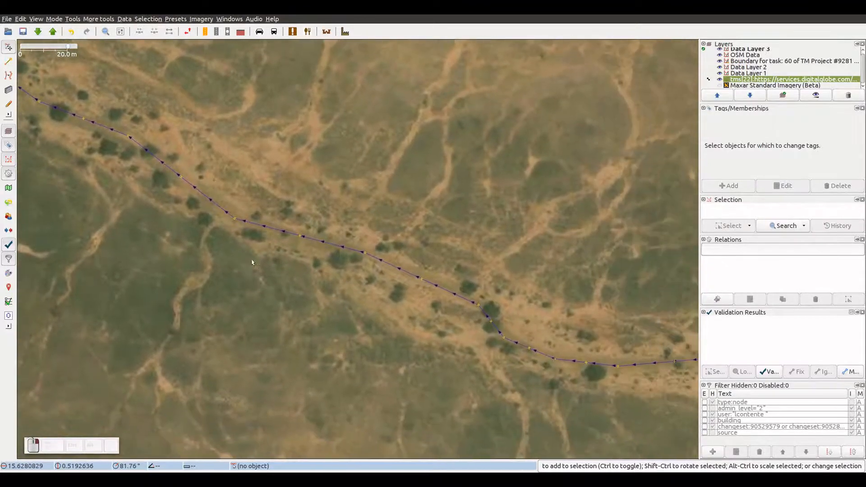
left_click_drag(513, 375, 251, 288)
left_click_drag(492, 340, 232, 276)
scroll(350, 310, "down", 3)
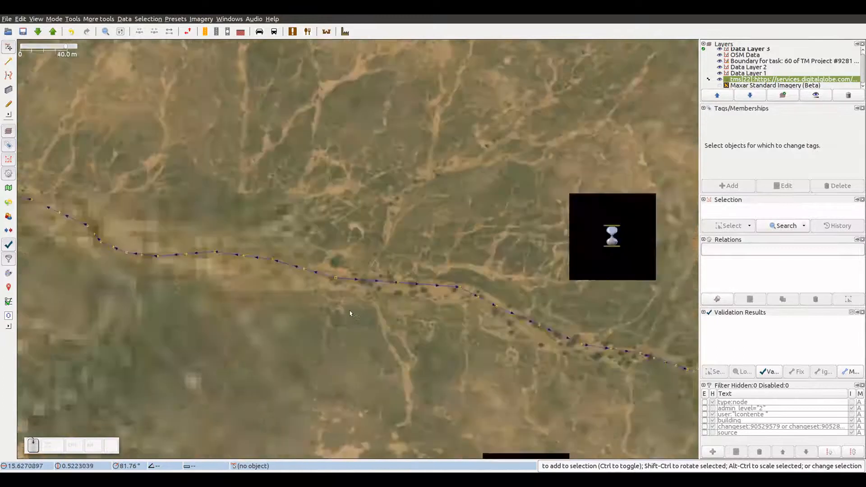
scroll(342, 307, "up", 1)
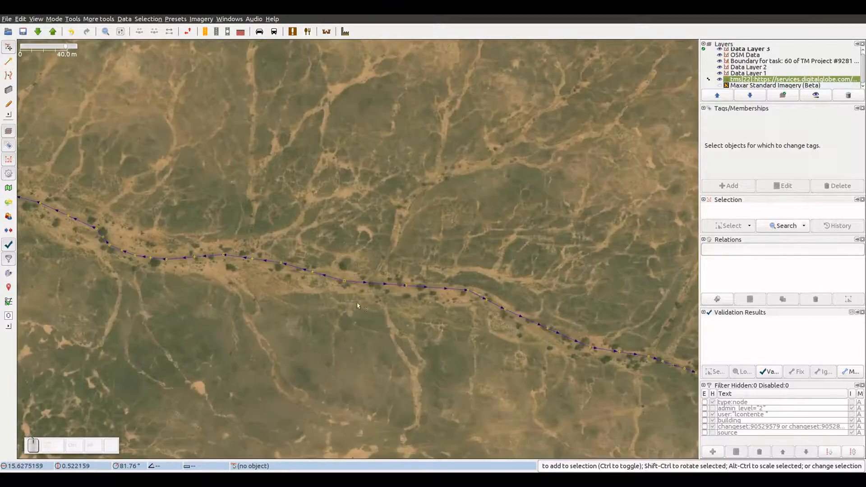
left_click(381, 285)
left_click(385, 338)
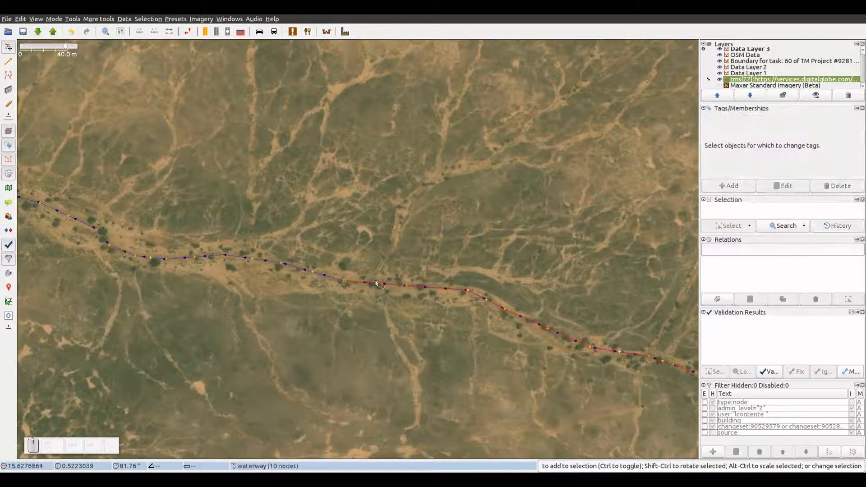
left_click(377, 285)
left_click(372, 306)
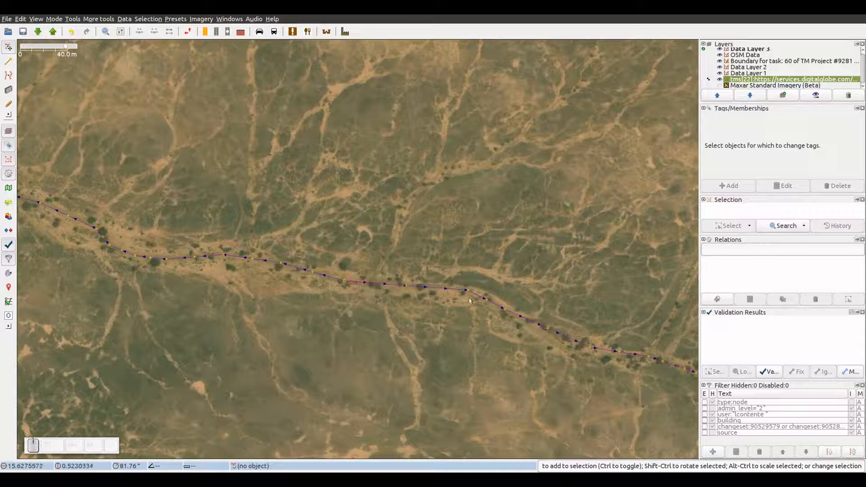
left_click_drag(562, 352, 395, 330)
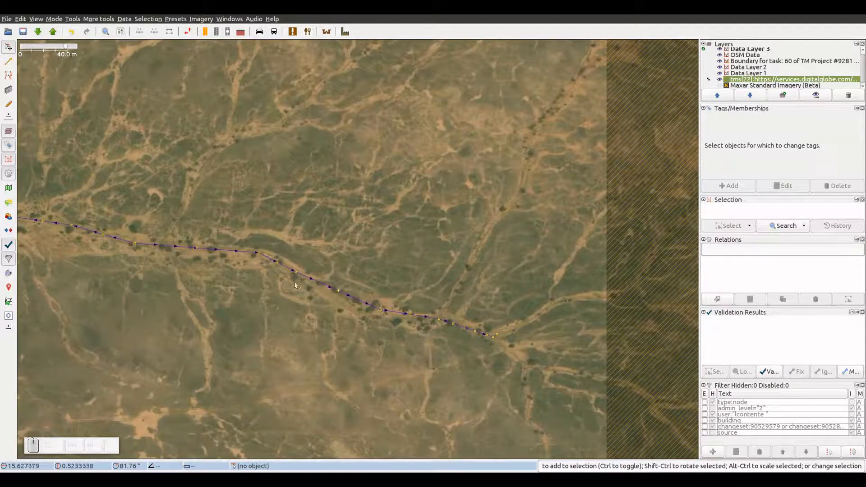
left_click_drag(167, 255, 340, 285)
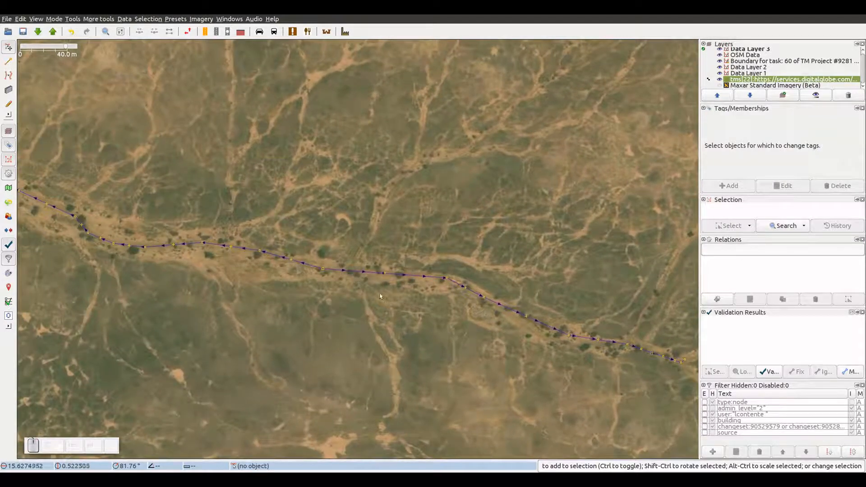
Reverse the direction of the eastern 10-node stream segment with Reverse Ways.
left_click(470, 292)
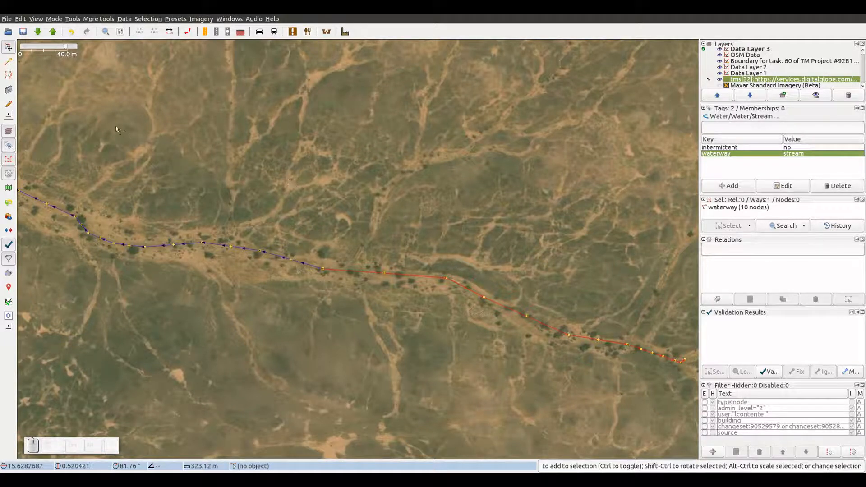
left_click(74, 19)
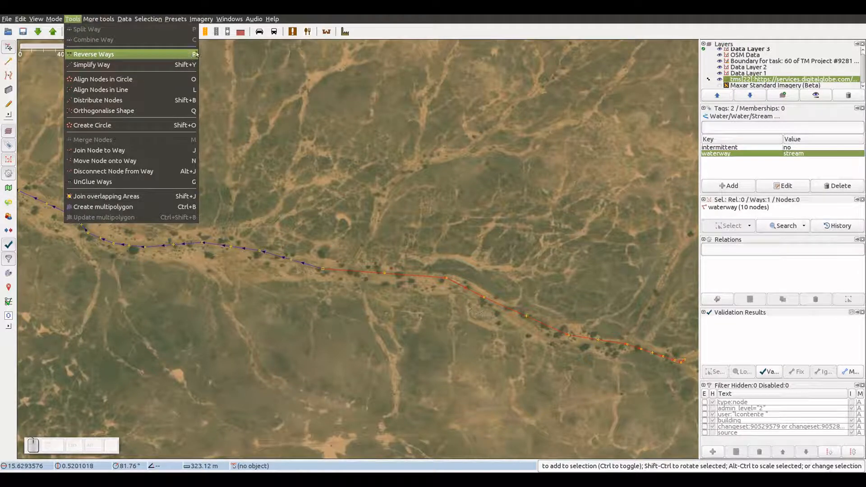
left_click(146, 55)
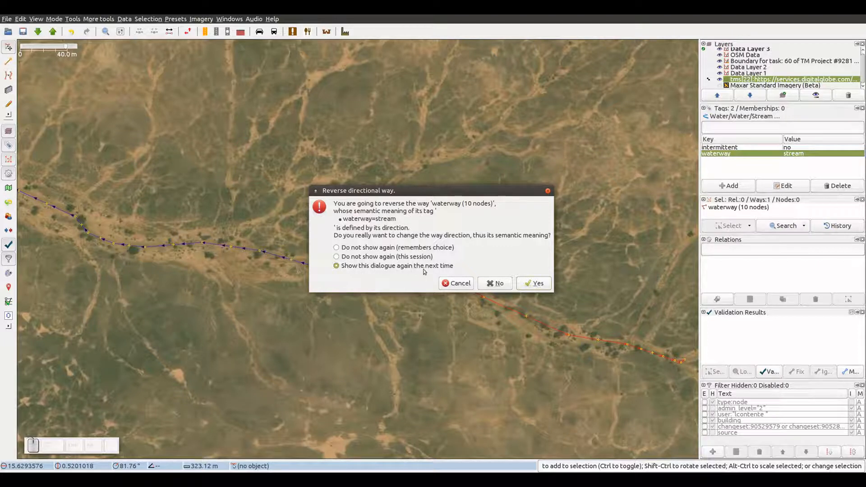
left_click(534, 284)
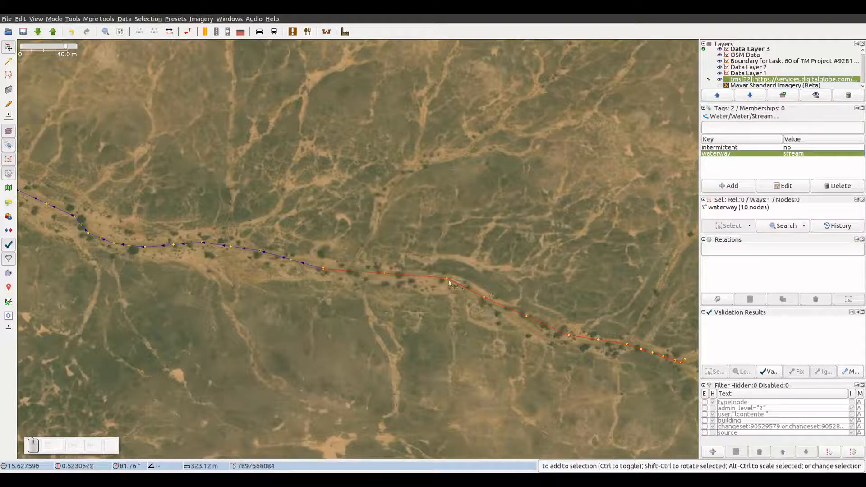
left_click(452, 296)
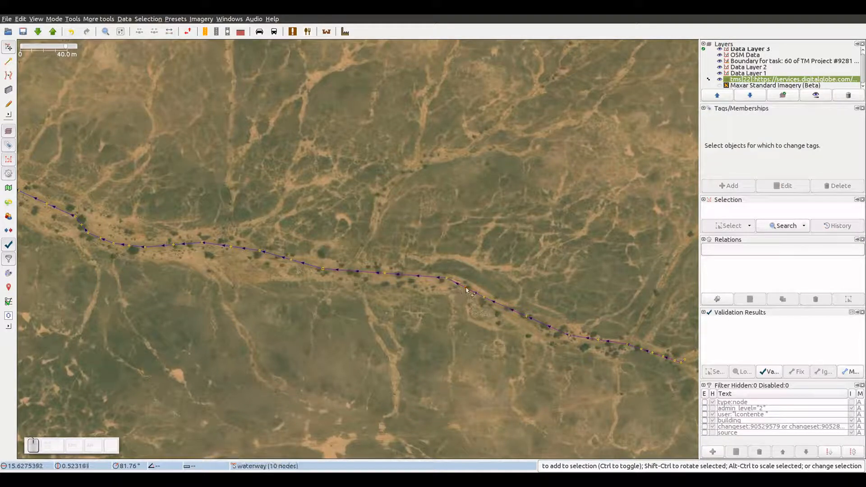
Combine the reversed eastern segment with the long realigned stream into one way, keeping intermittent=no and source=Bing.
left_click_drag(465, 308, 441, 295)
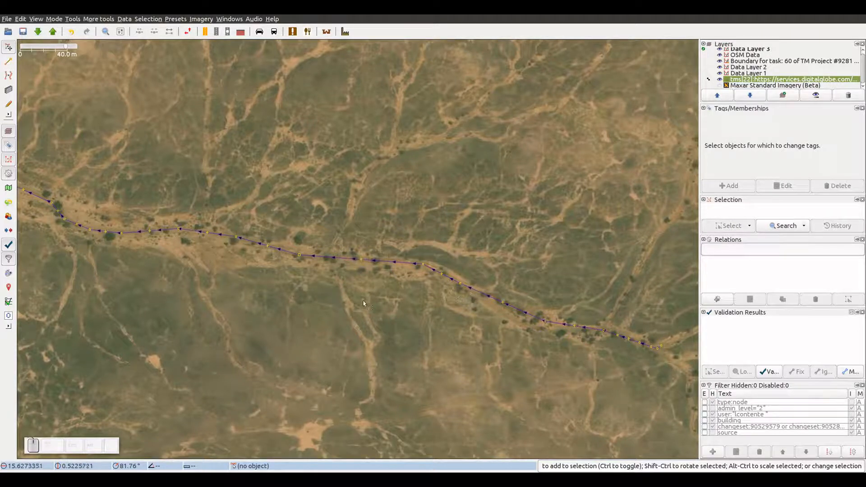
left_click_drag(364, 303, 410, 311)
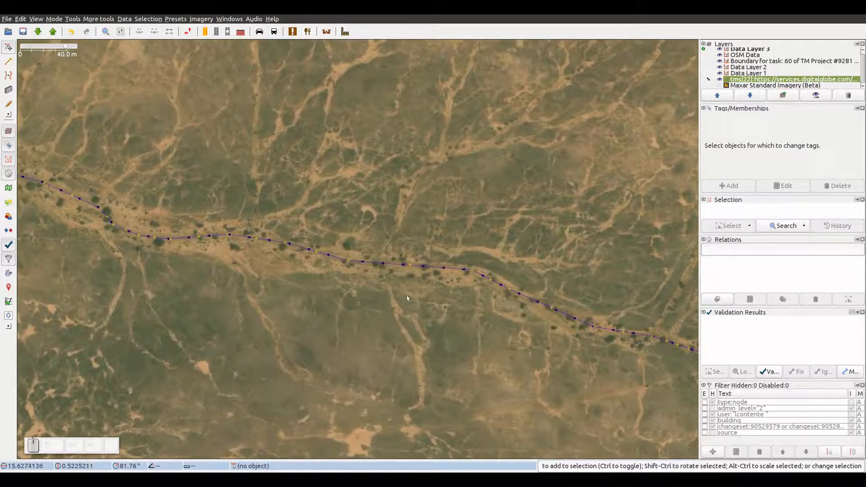
left_click(433, 270)
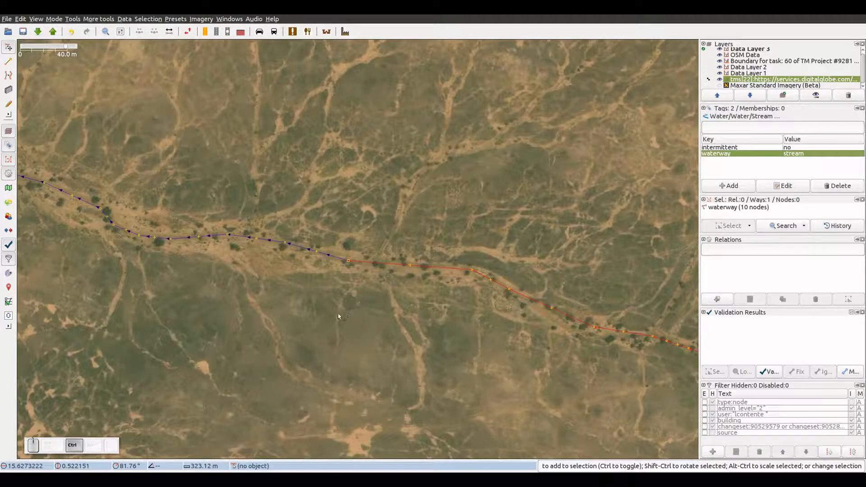
left_click(214, 239, "ctrl")
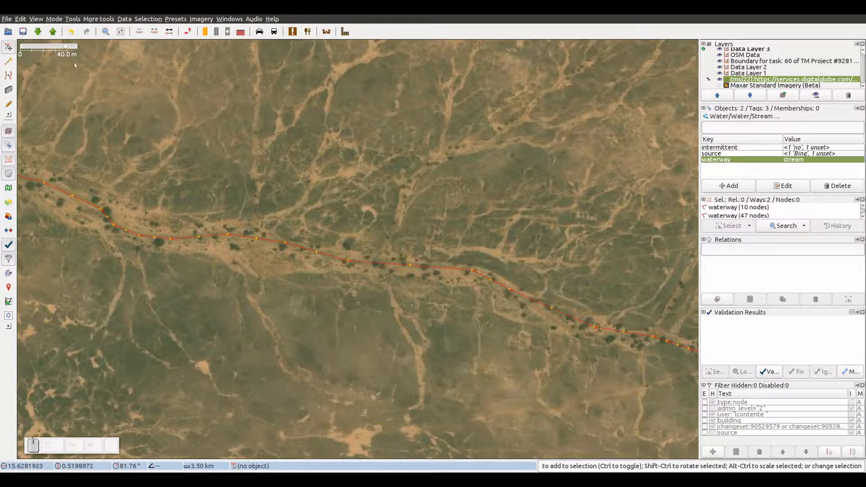
left_click(71, 20)
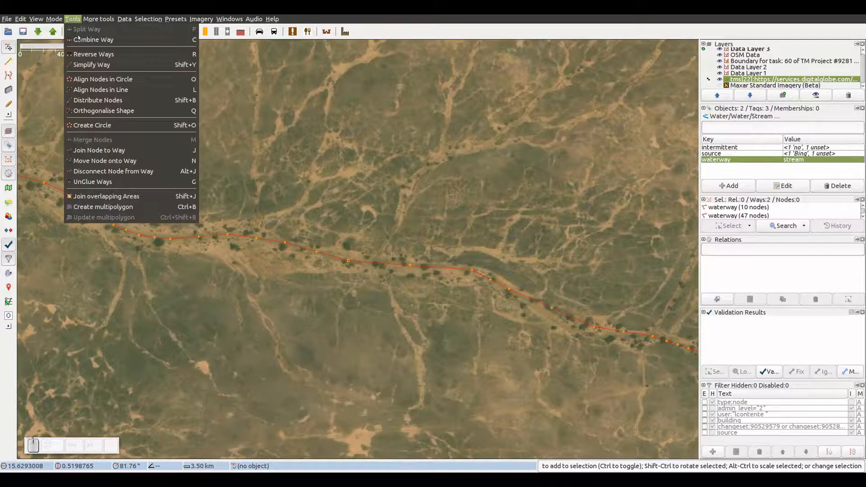
left_click(137, 39)
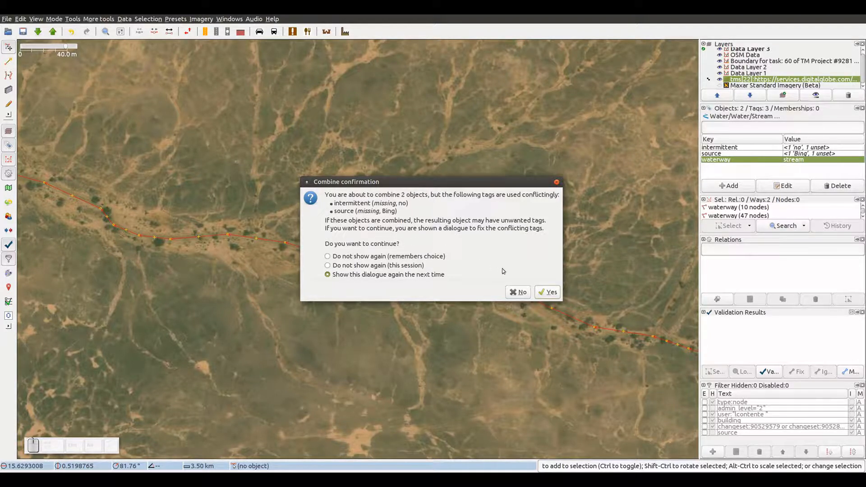
left_click(548, 292)
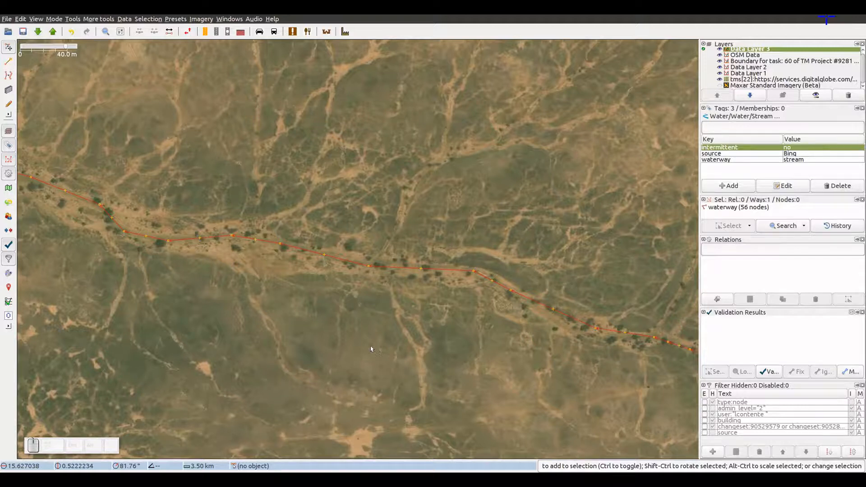
Inspect the combined stream's direction arrows and select the way to review it up to its eastern end.
left_click(370, 349)
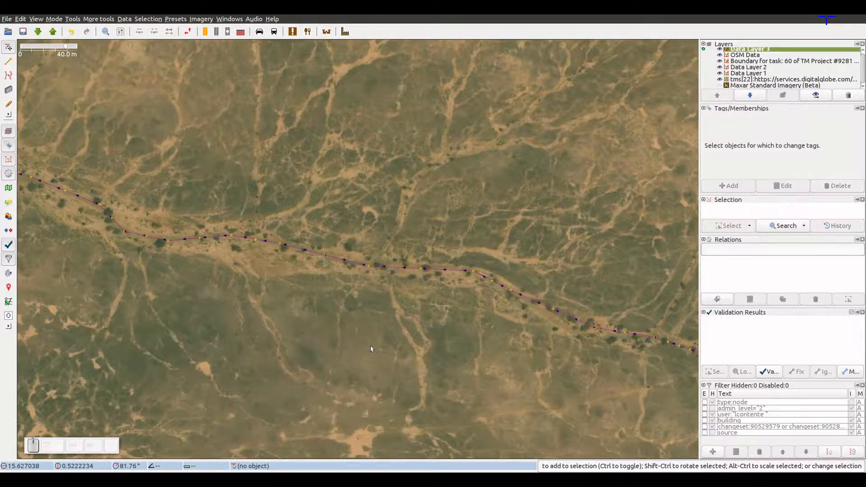
left_click(403, 271)
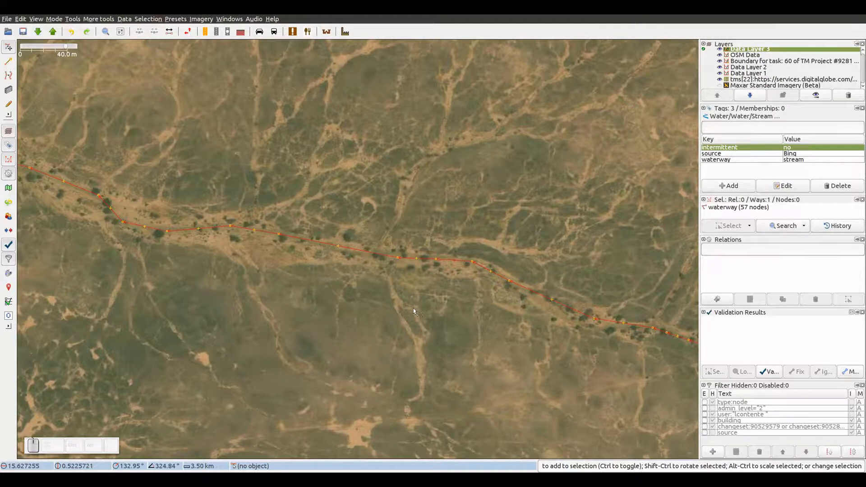
left_click_drag(413, 307, 257, 276)
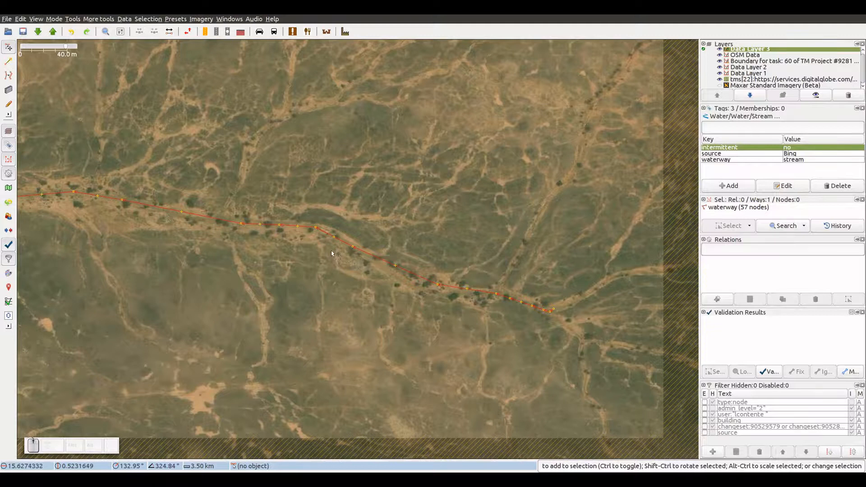
Shift the stream nodes near the bend and along the lower eastern stretch onto the channel visible in the imagery.
scroll(332, 254, "up", 2)
left_click_drag(374, 242, 364, 235)
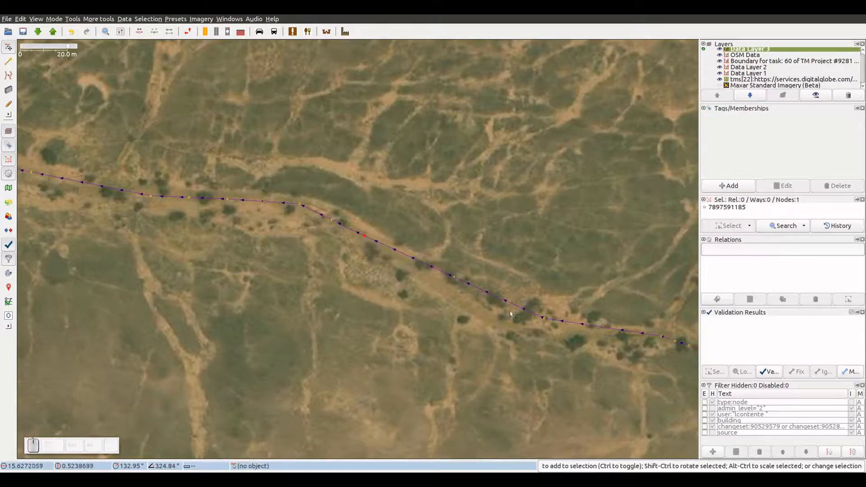
left_click_drag(543, 319, 487, 320)
left_click_drag(574, 328, 292, 346)
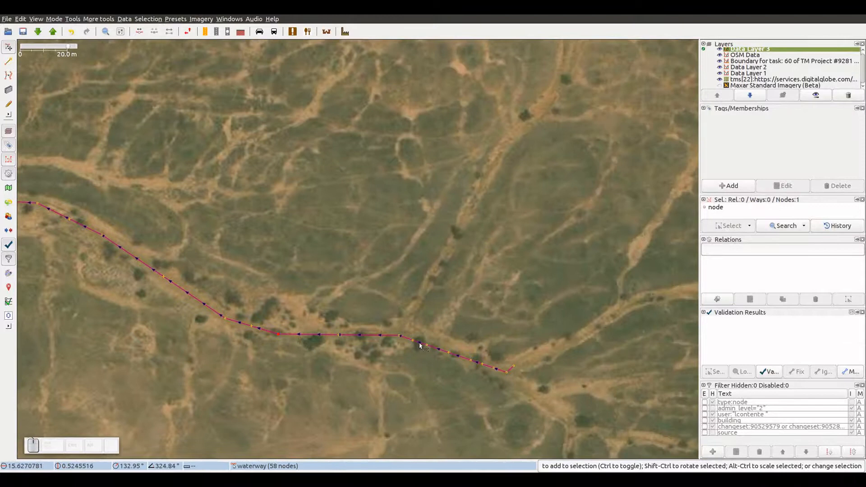
left_click_drag(427, 346, 430, 343)
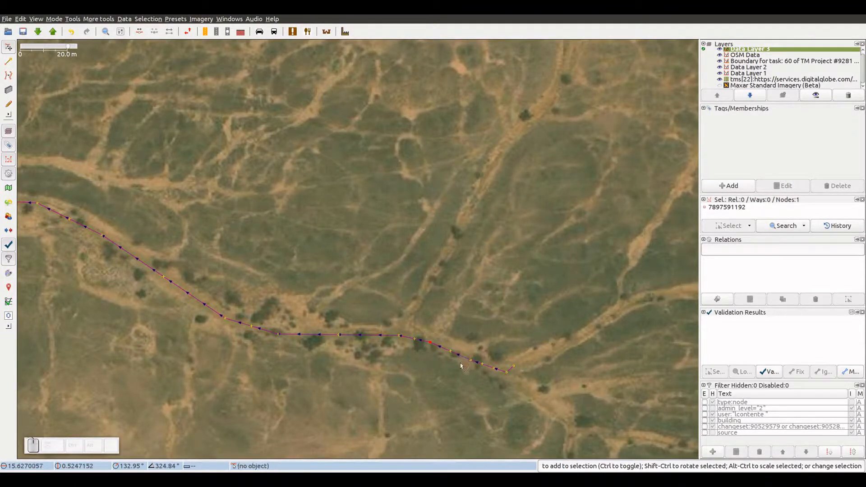
Move the stream's last eastern nodes so the end follows the channel running northeast toward the task boundary.
left_click_drag(470, 361, 517, 324)
left_click_drag(499, 353, 421, 376)
left_click_drag(355, 364, 478, 341)
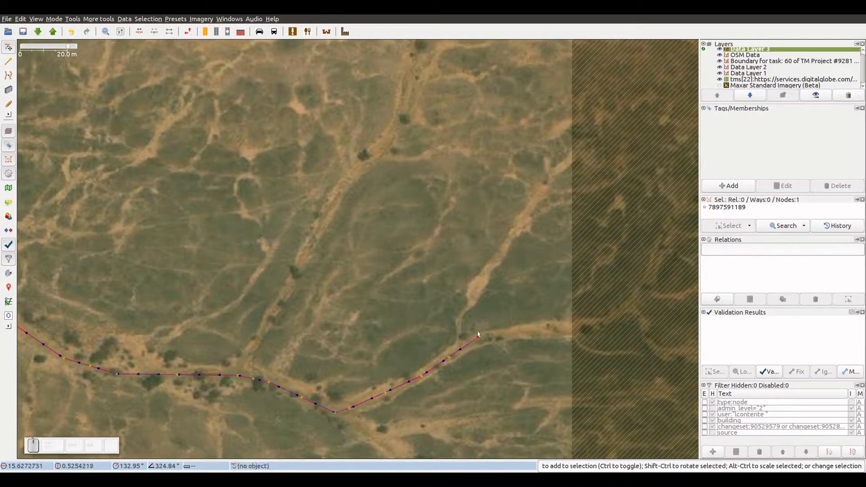
left_click_drag(539, 341, 350, 326)
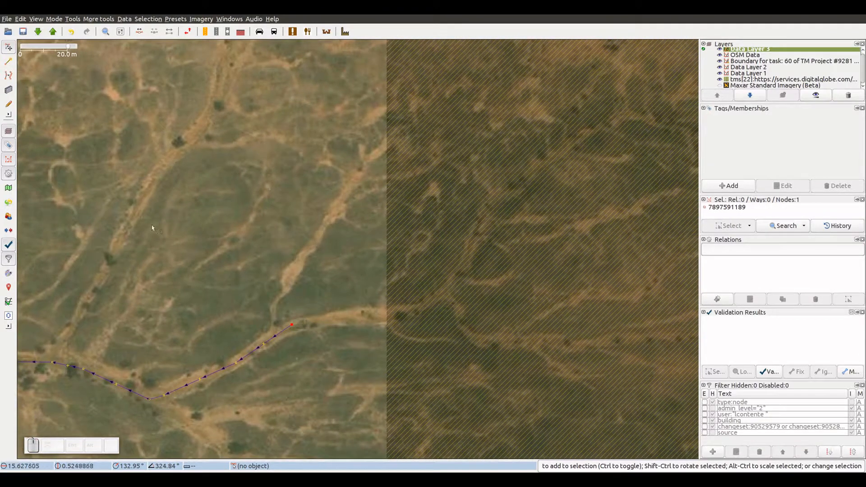
Extend the stream from its eastern end with six nodes along the channel, past the task boundary and around the bend.
left_click(8, 61)
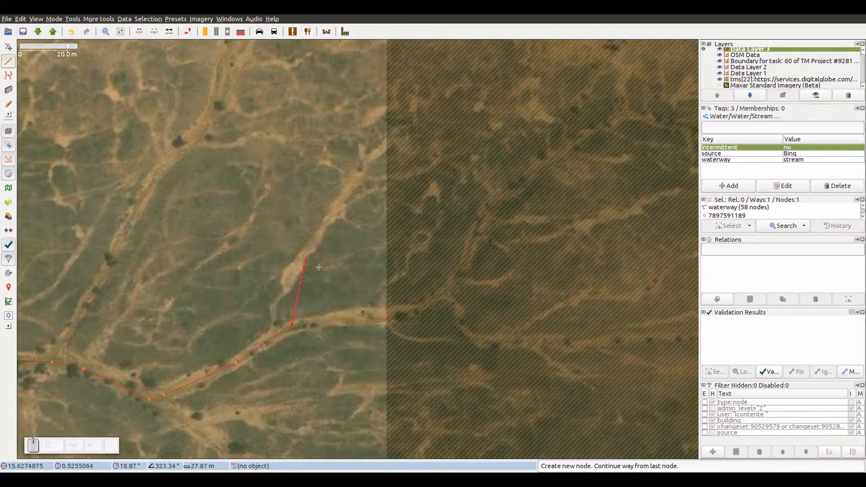
left_click(406, 311)
left_click(447, 298)
left_click(455, 303)
left_click(459, 323)
left_click(472, 339)
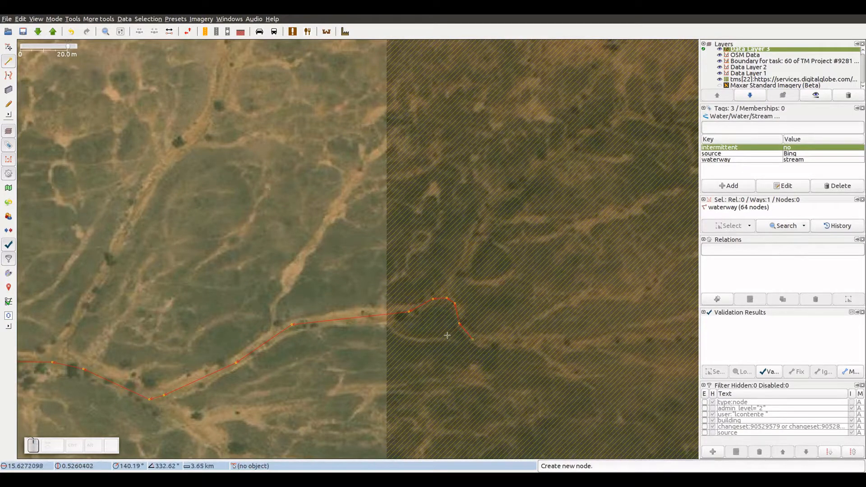
Leave drawing mode, clear the selection and review the extended stream's course and direction arrows against the imagery.
left_click_drag(286, 237, 483, 196)
scroll(460, 208, "down", 1)
left_click_drag(362, 201, 500, 201)
scroll(486, 202, "down", 1)
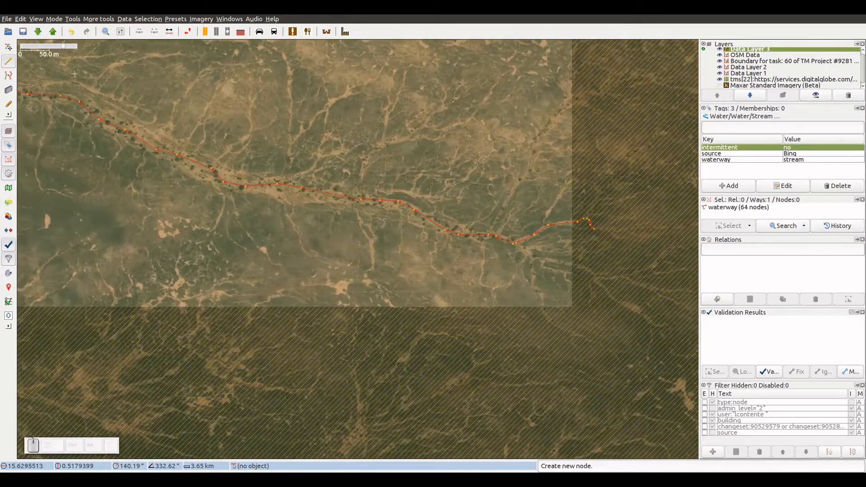
left_click(9, 49)
scroll(133, 199, "up", 1)
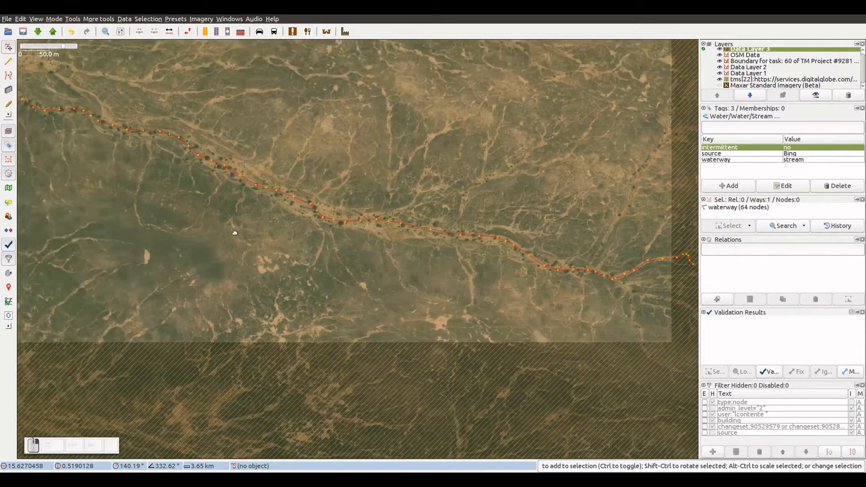
left_click(387, 289)
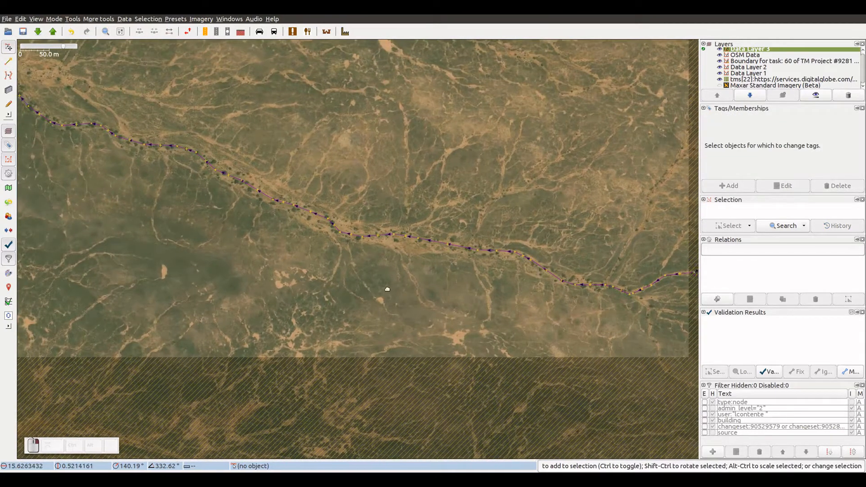